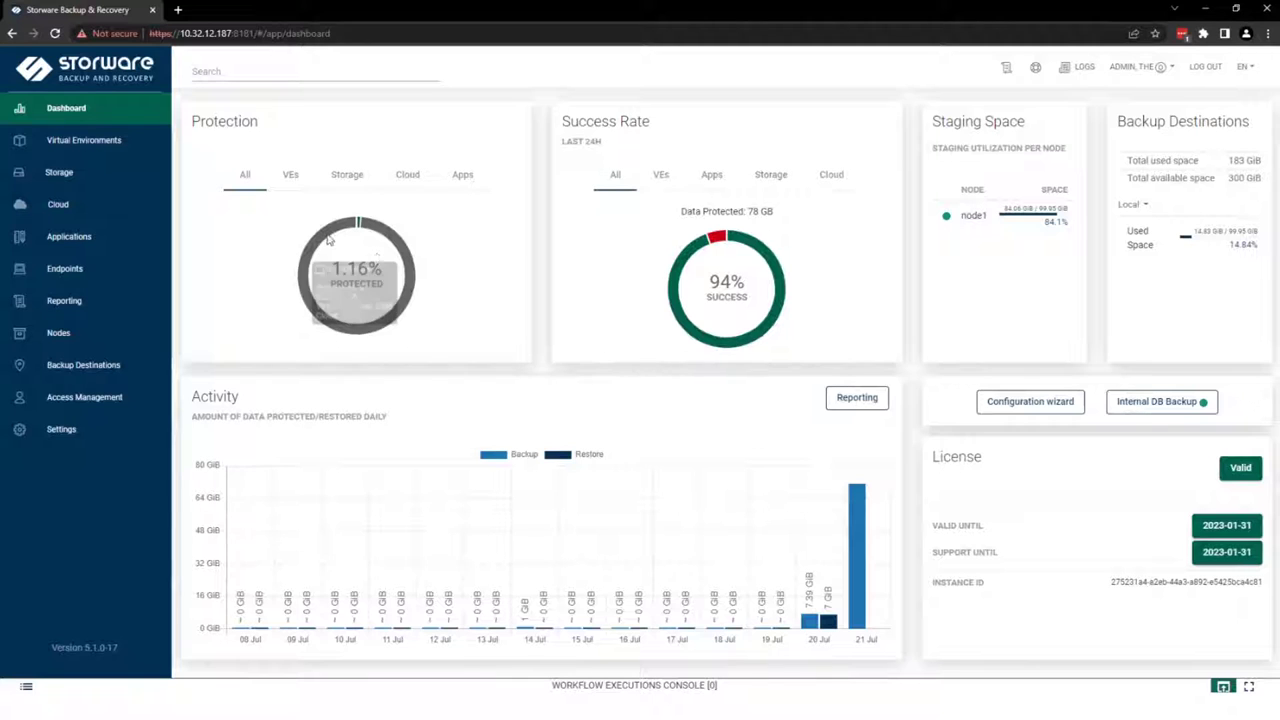
- Launch the Microsoft 365 setup assistant from Cloud > Service Providers
{"action": "left_click", "coordinate": [113, 206]}
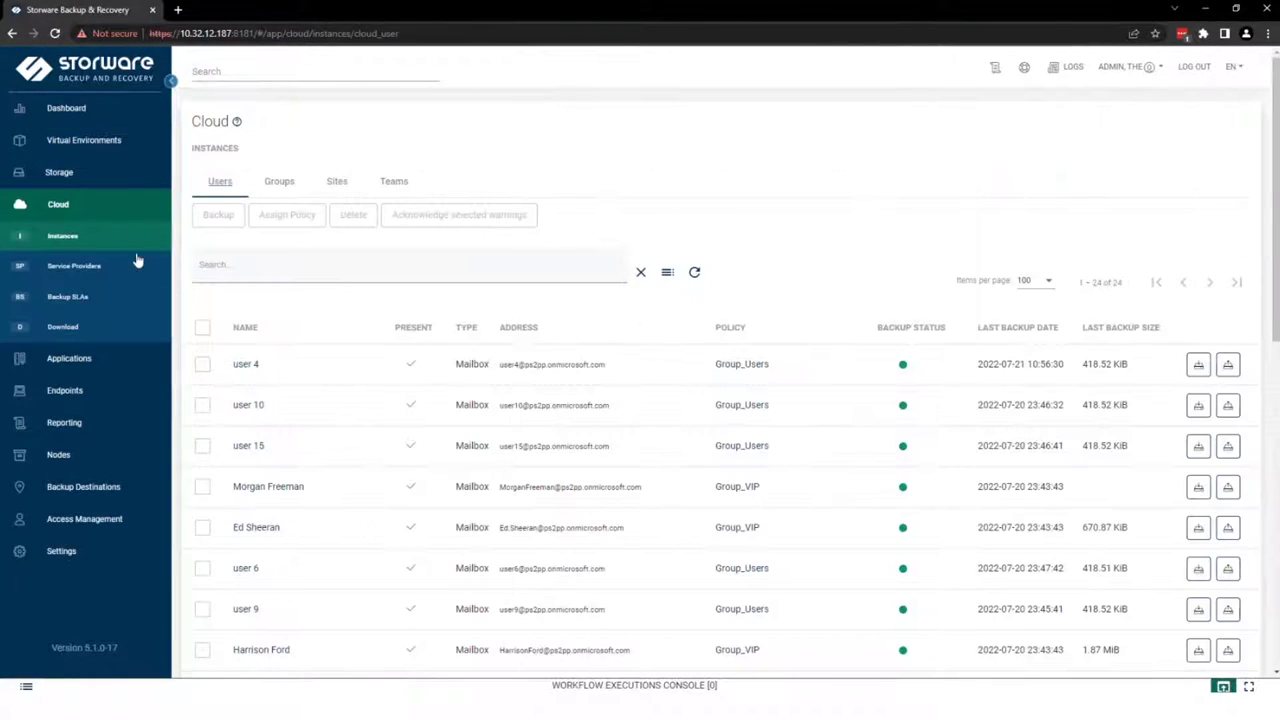
{"action": "left_click", "coordinate": [75, 266]}
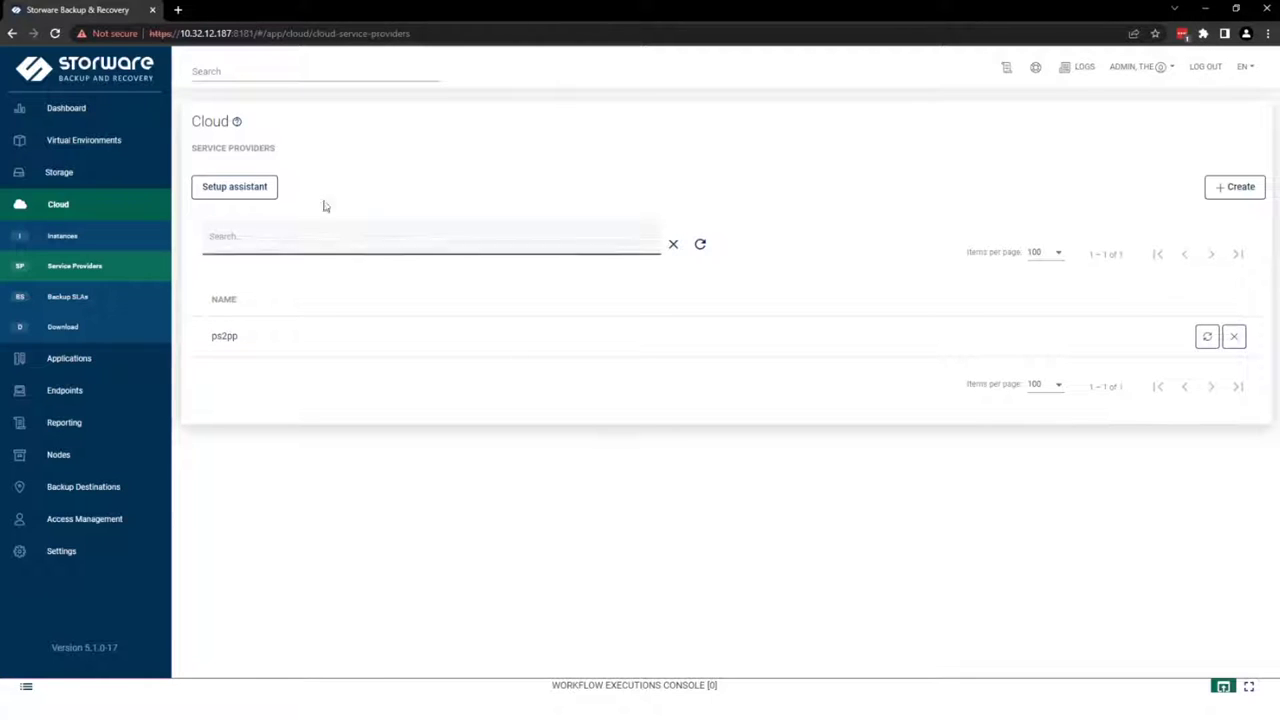
{"action": "left_click", "coordinate": [262, 193]}
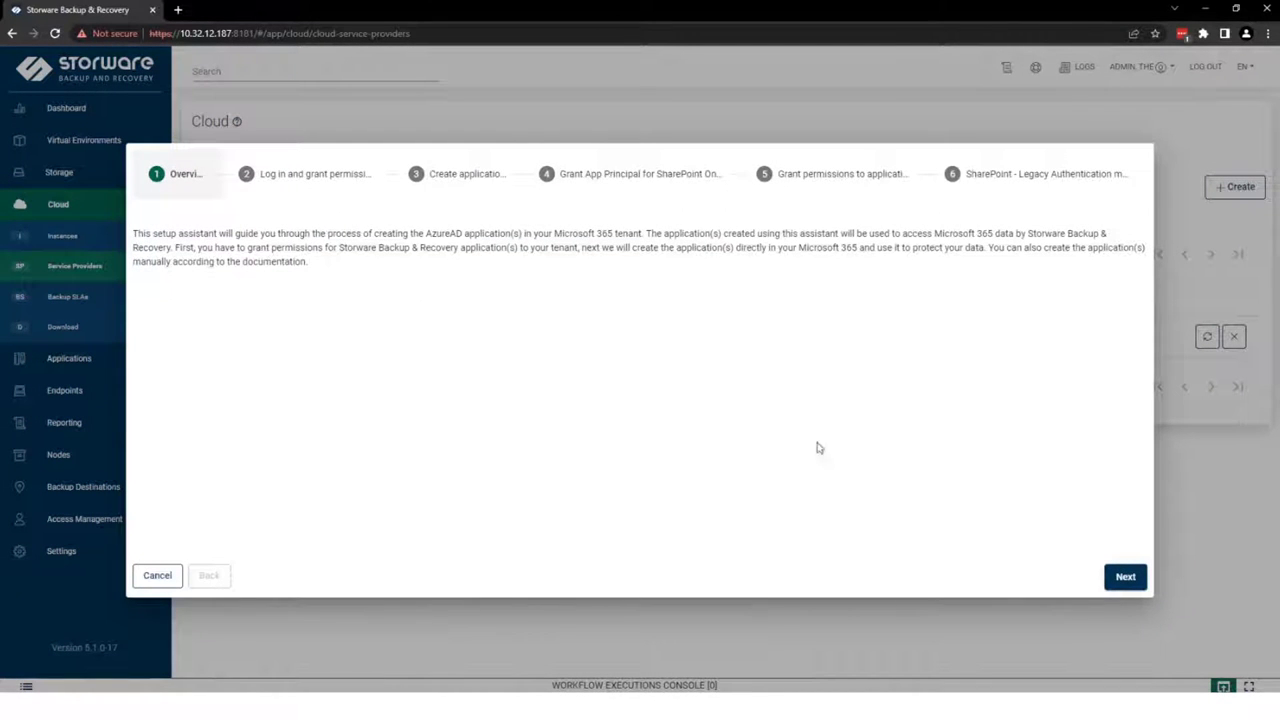
- Go to the login step, open microsoft.com/devicelogin, and copy the authorization code
{"action": "left_click", "coordinate": [1125, 578]}
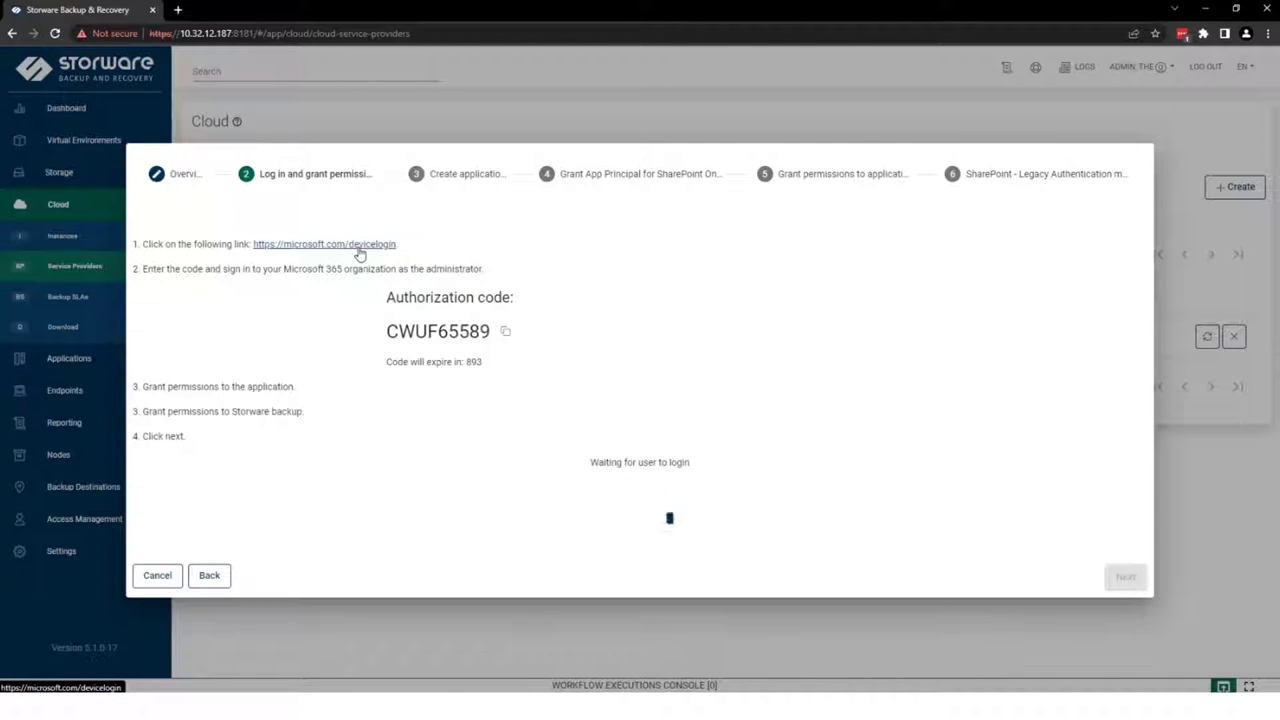
{"action": "left_click", "coordinate": [360, 254]}
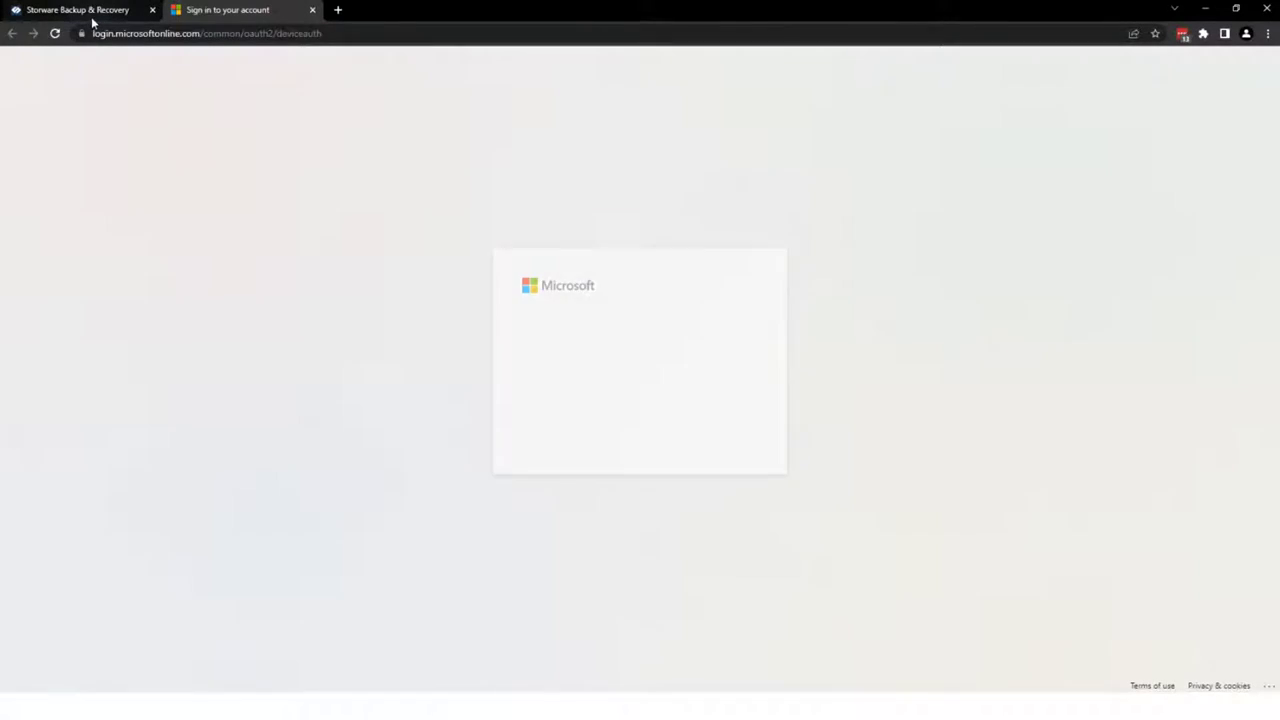
{"action": "left_click", "coordinate": [92, 18]}
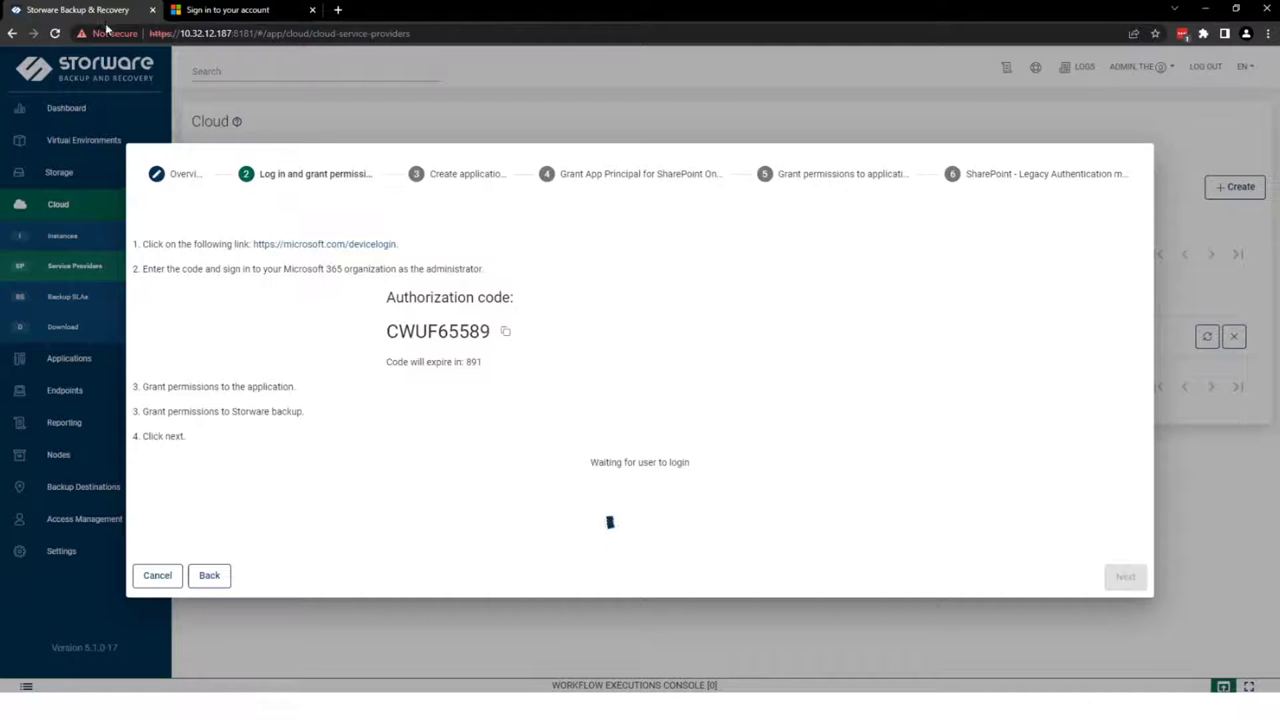
{"action": "left_click", "coordinate": [505, 334]}
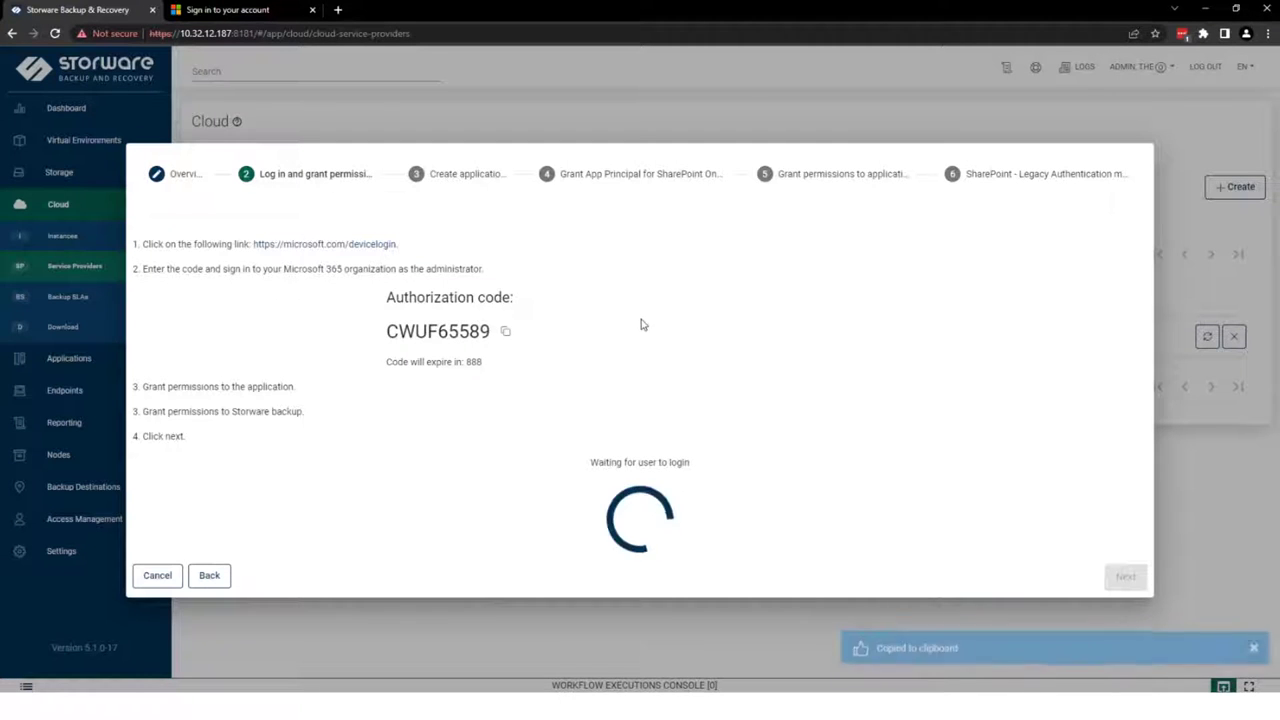
{"action": "left_click", "coordinate": [252, 12]}
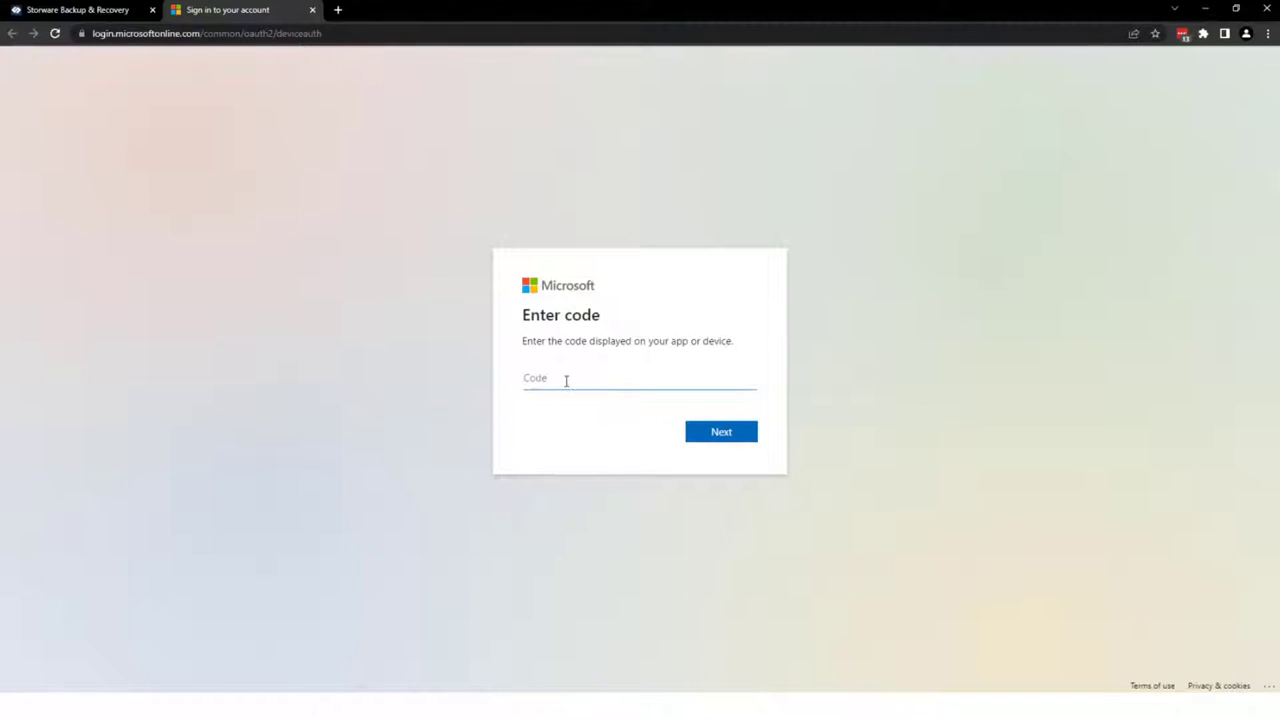
- Enter the authorization code, sign in with the tenant admin account, and close the sign-in tab
{"action": "key", "text": "ctrl+v"}
{"action": "left_click", "coordinate": [735, 440]}
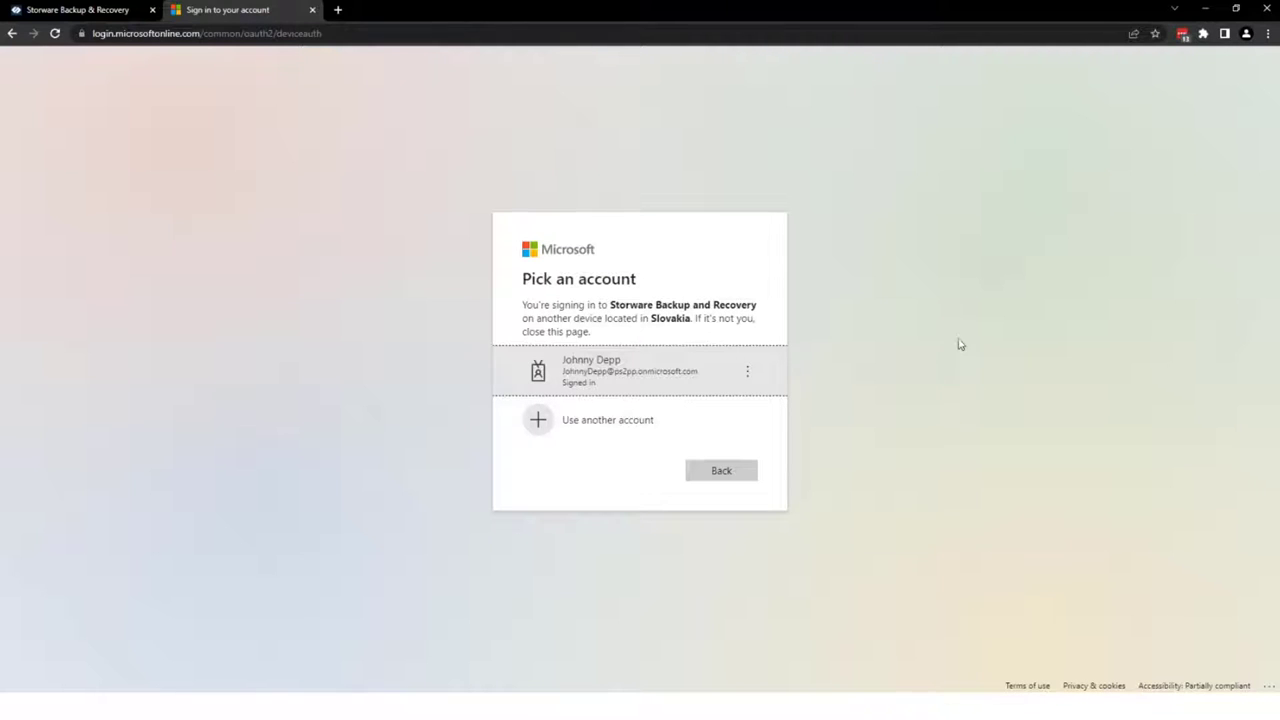
{"action": "left_click", "coordinate": [657, 377]}
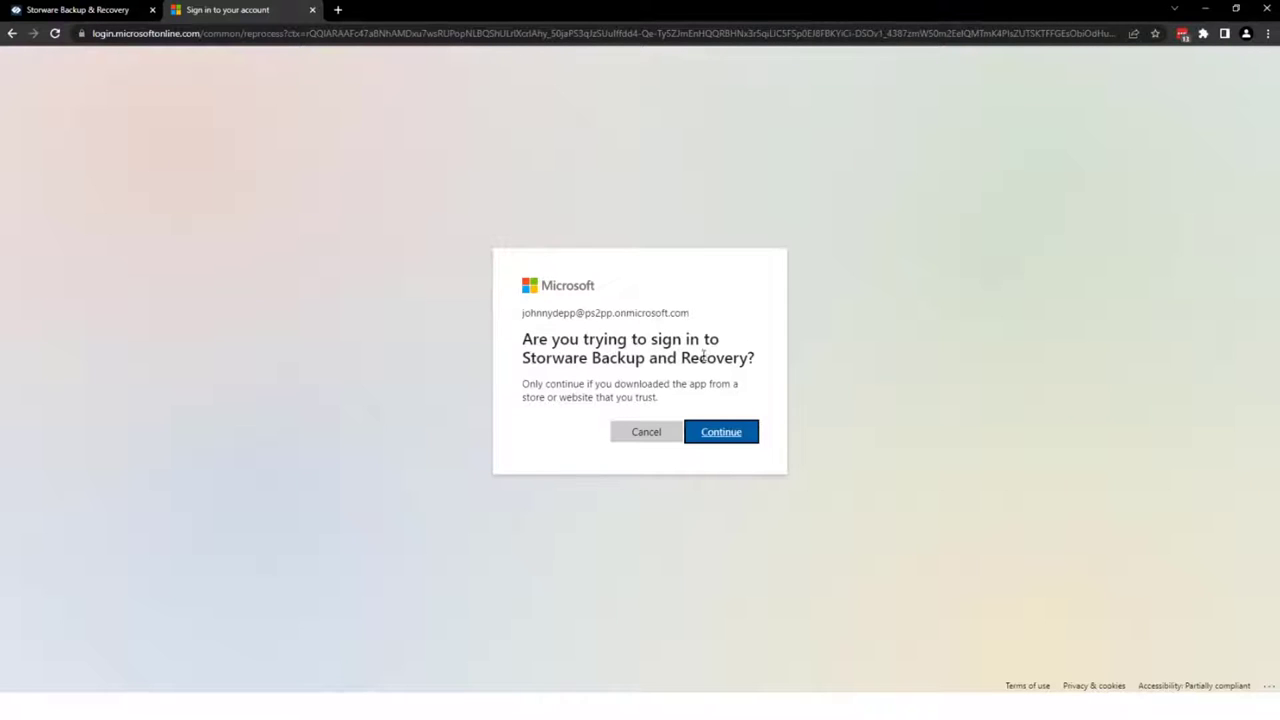
{"action": "left_click", "coordinate": [737, 438]}
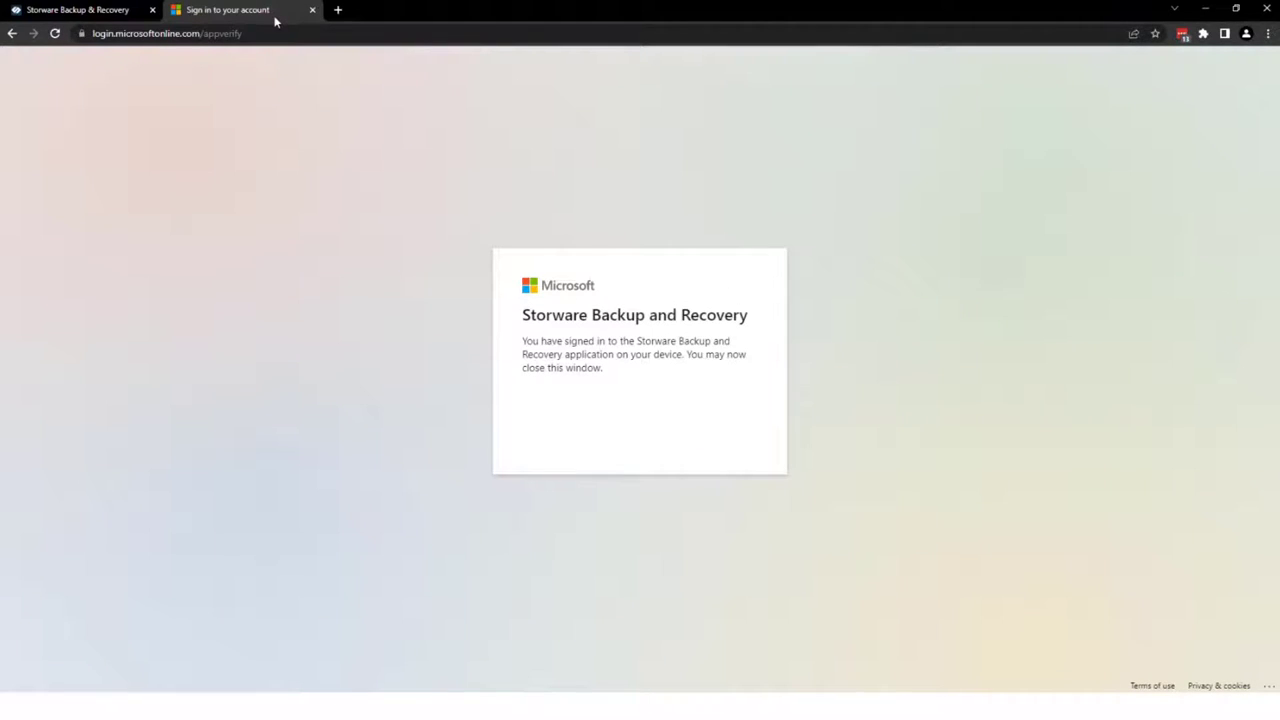
{"action": "left_click", "coordinate": [312, 10]}
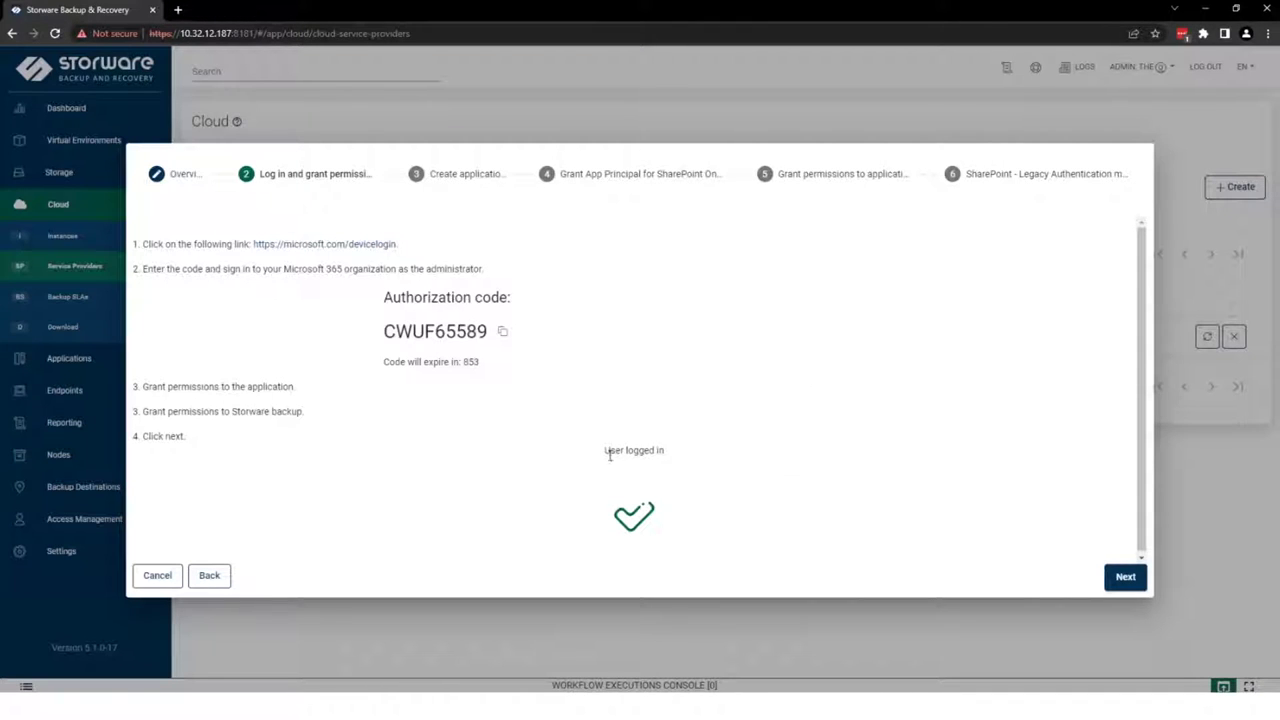
- Create one AzureAD application, with the count left at 1, and move to the SharePoint step
{"action": "left_click_drag", "start_coordinate": [609, 455], "coordinate": [663, 450]}
{"action": "left_click", "coordinate": [690, 516]}
{"action": "left_click", "coordinate": [1125, 578]}
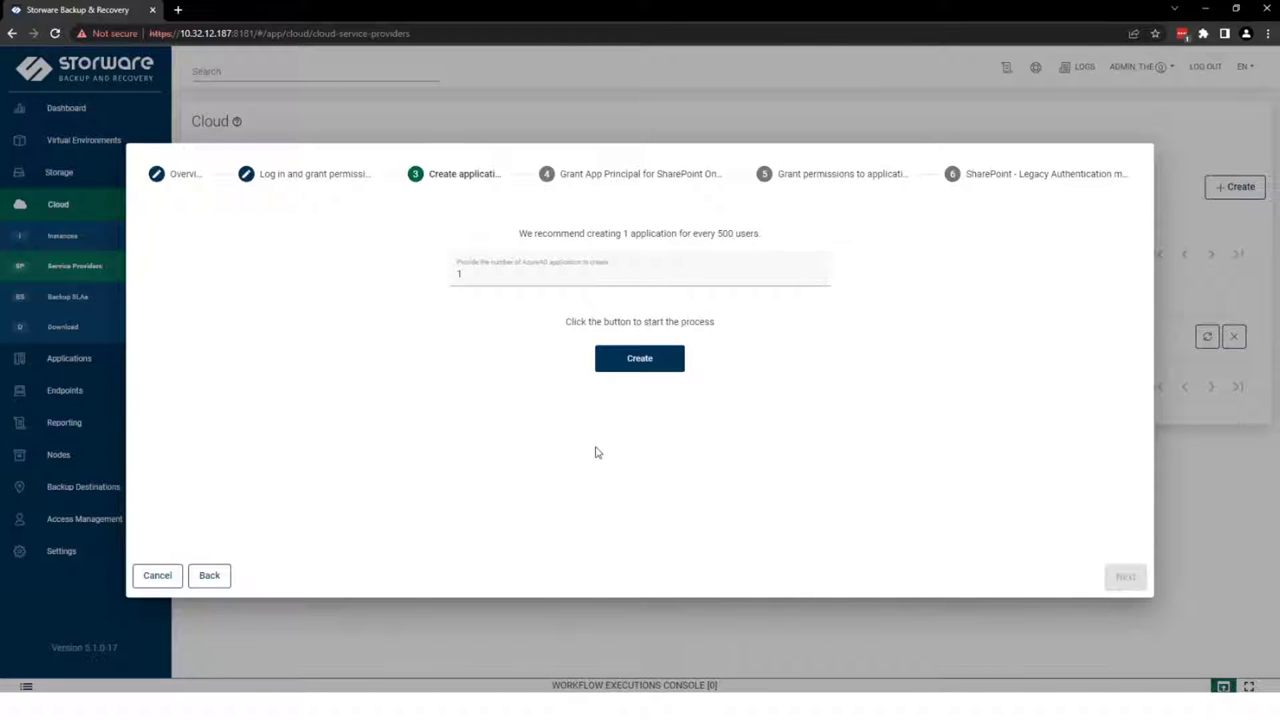
{"action": "left_click", "coordinate": [643, 362]}
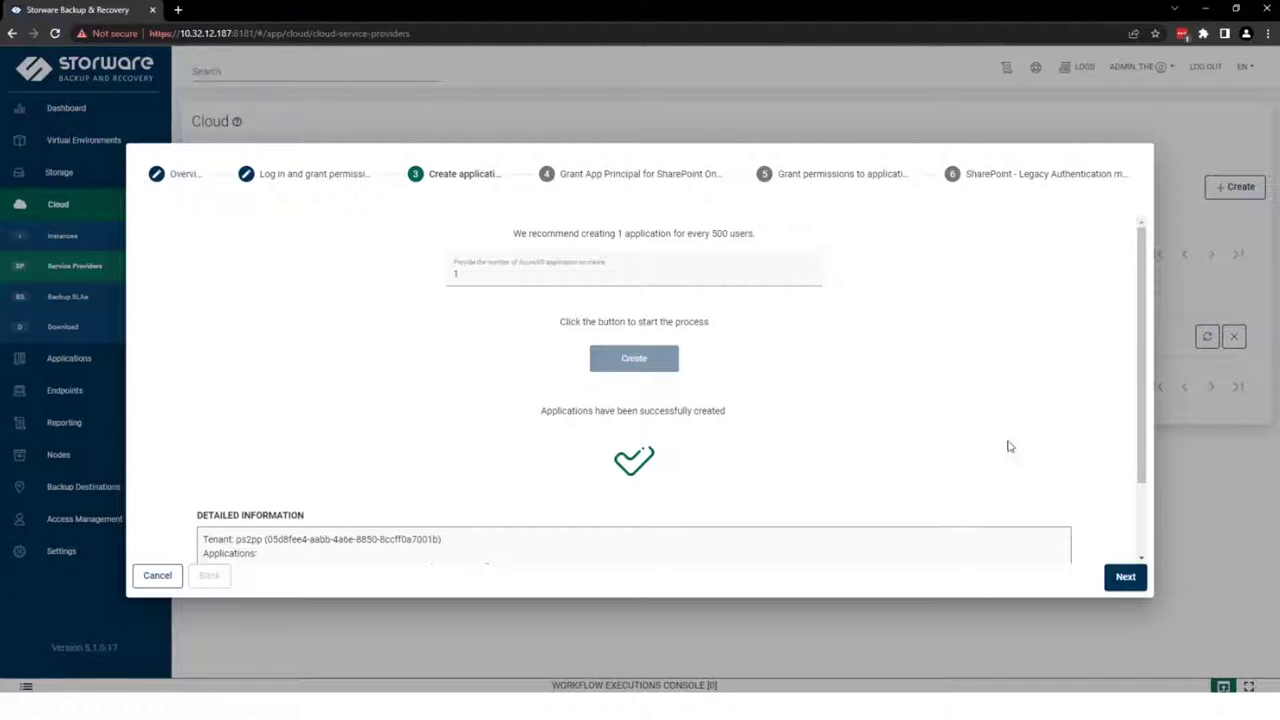
{"action": "left_click", "coordinate": [1128, 579]}
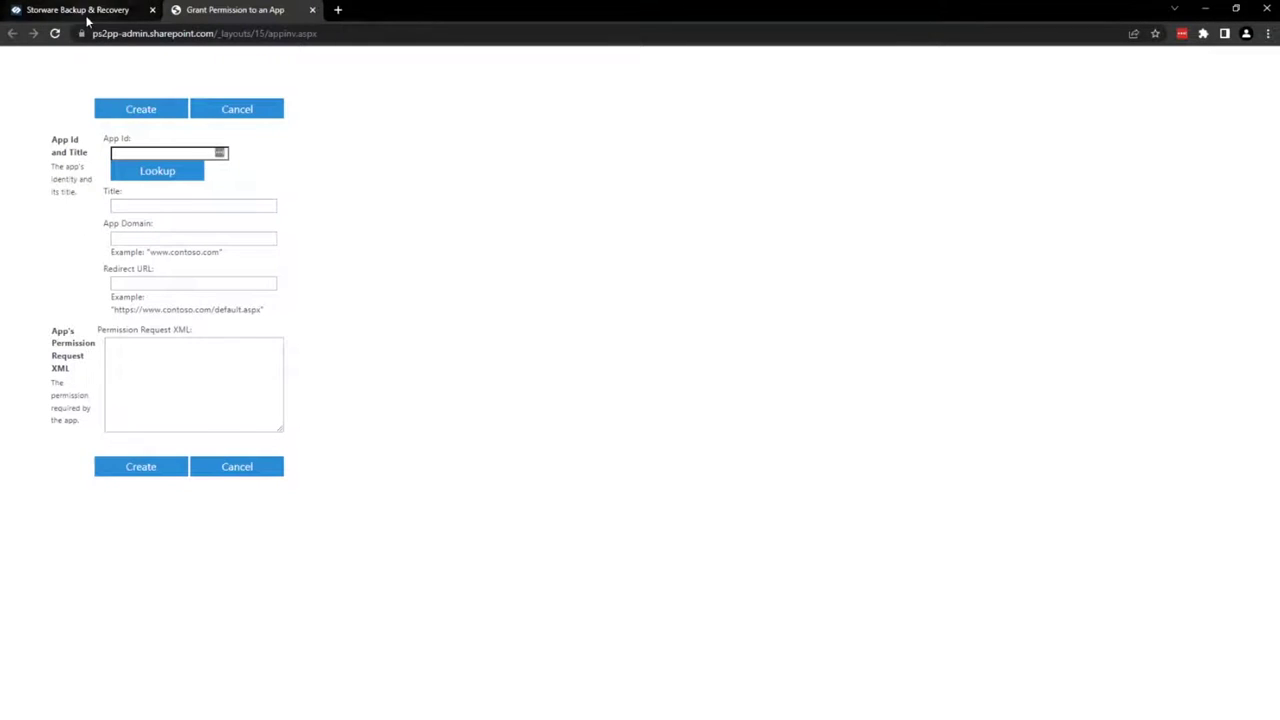
- Fill SharePoint's App Id with the application ID and App Domain with the tenant ID
{"action": "left_click", "coordinate": [88, 12]}
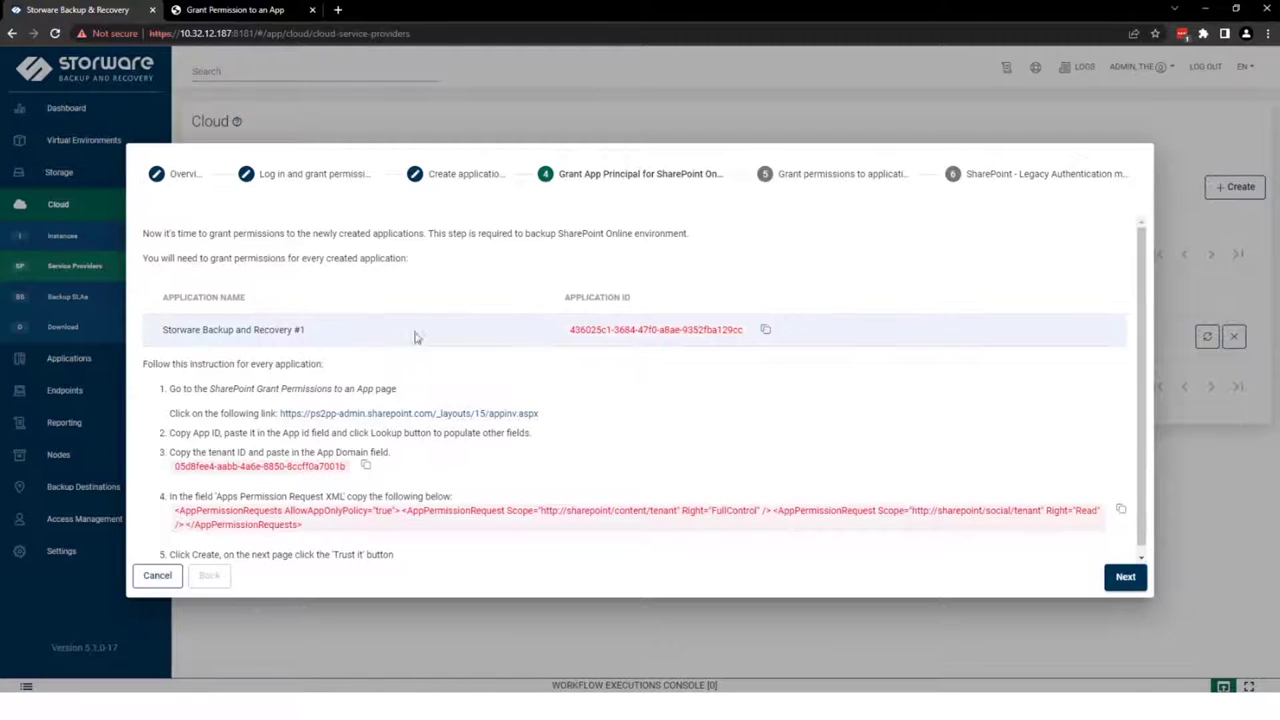
{"action": "left_click", "coordinate": [767, 331]}
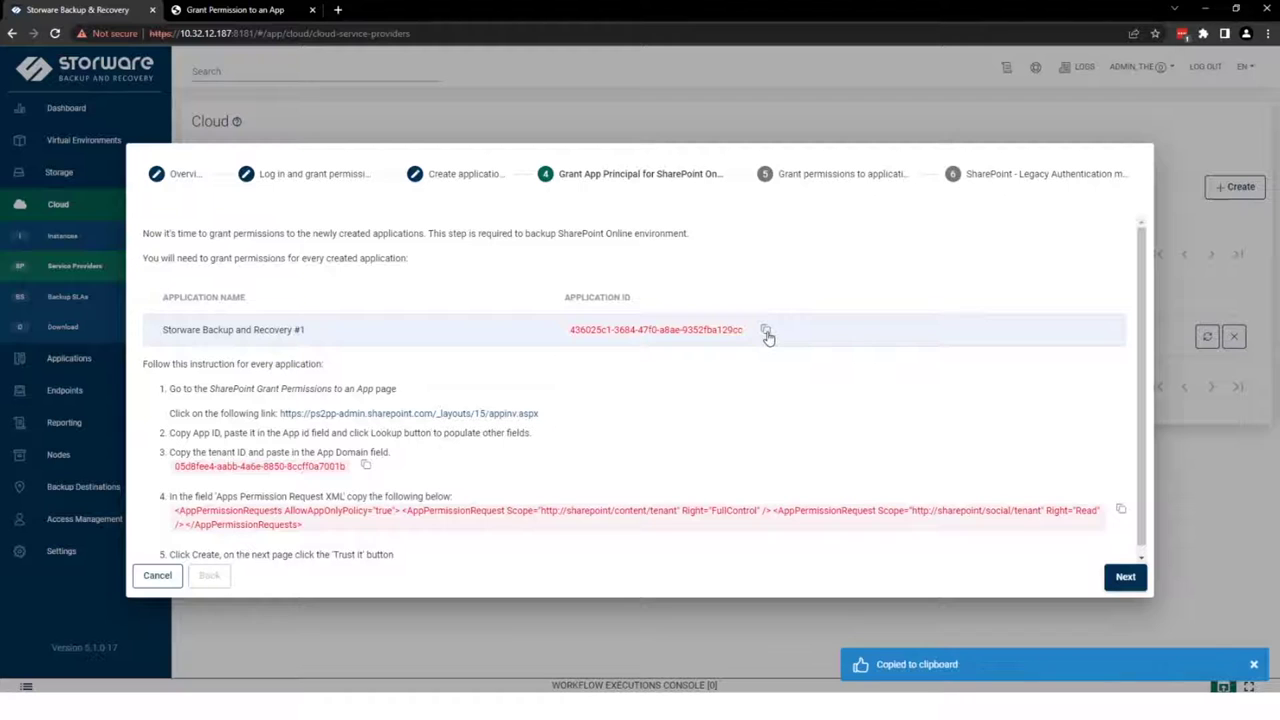
{"action": "left_click", "coordinate": [235, 10]}
{"action": "left_click", "coordinate": [158, 152]}
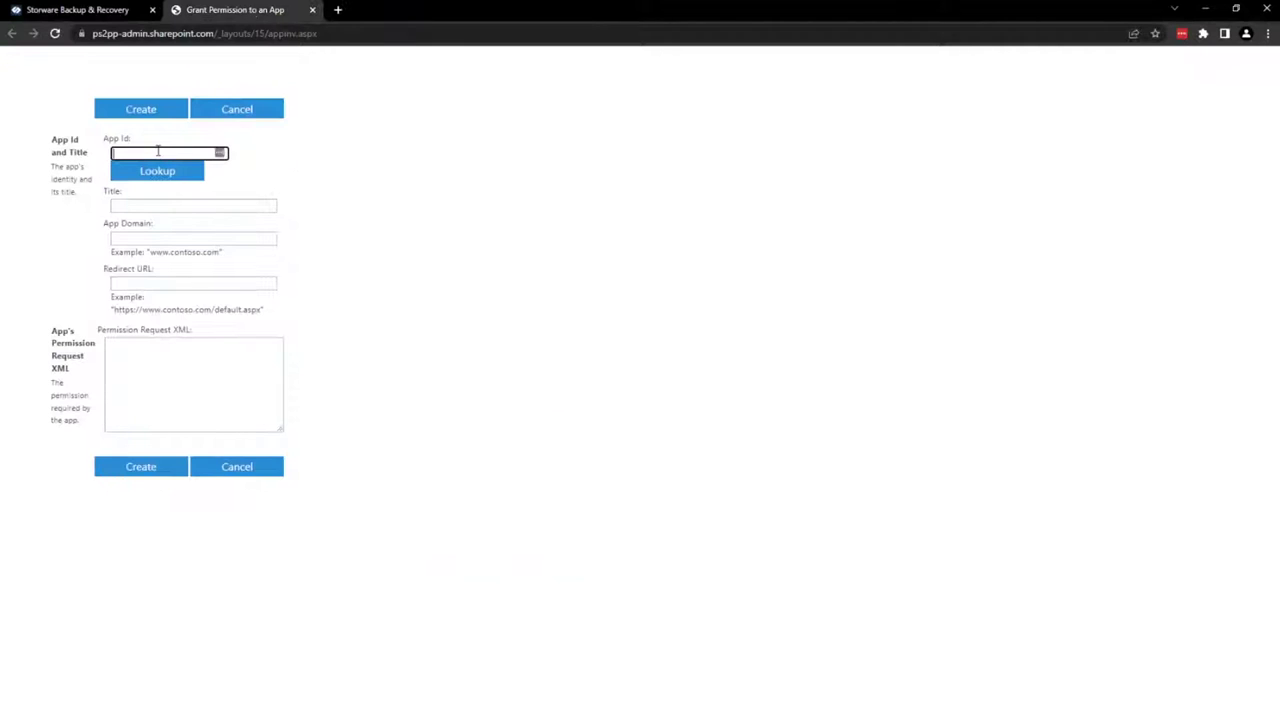
{"action": "key", "text": "ctrl+v"}
{"action": "left_click", "coordinate": [45, 12]}
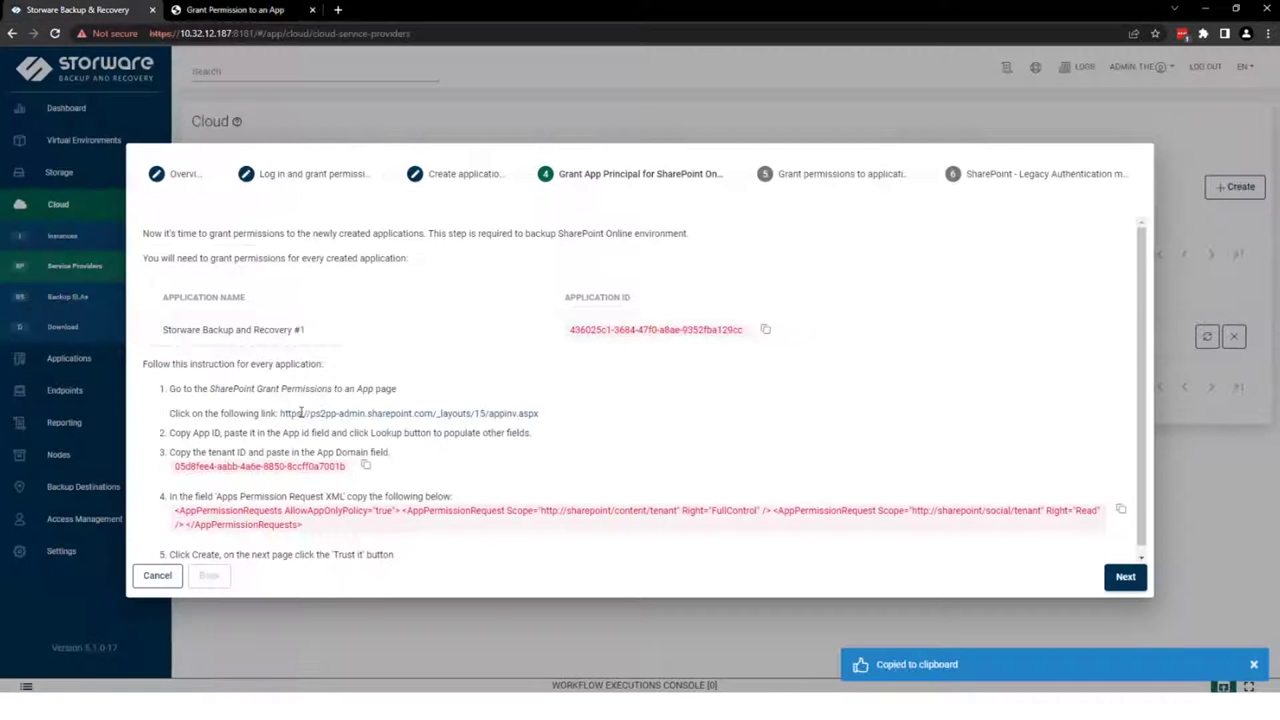
{"action": "left_click", "coordinate": [366, 468]}
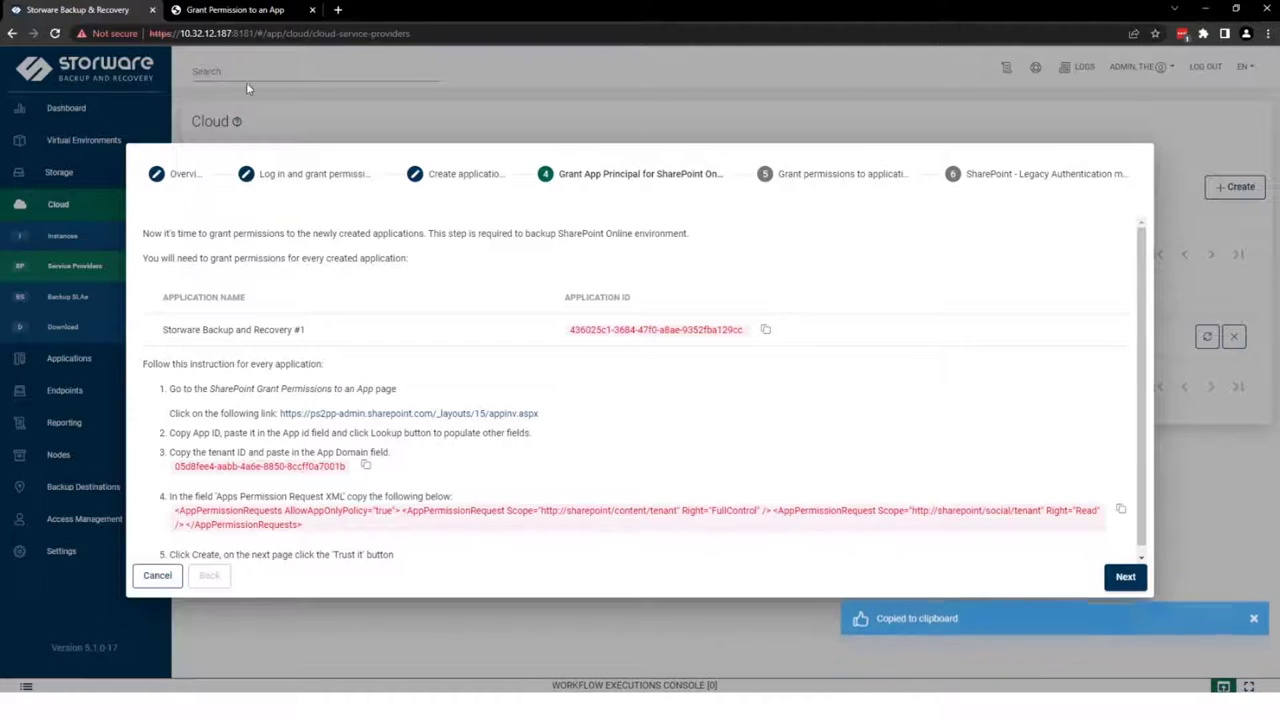
{"action": "left_click", "coordinate": [245, 10]}
{"action": "left_click", "coordinate": [167, 239]}
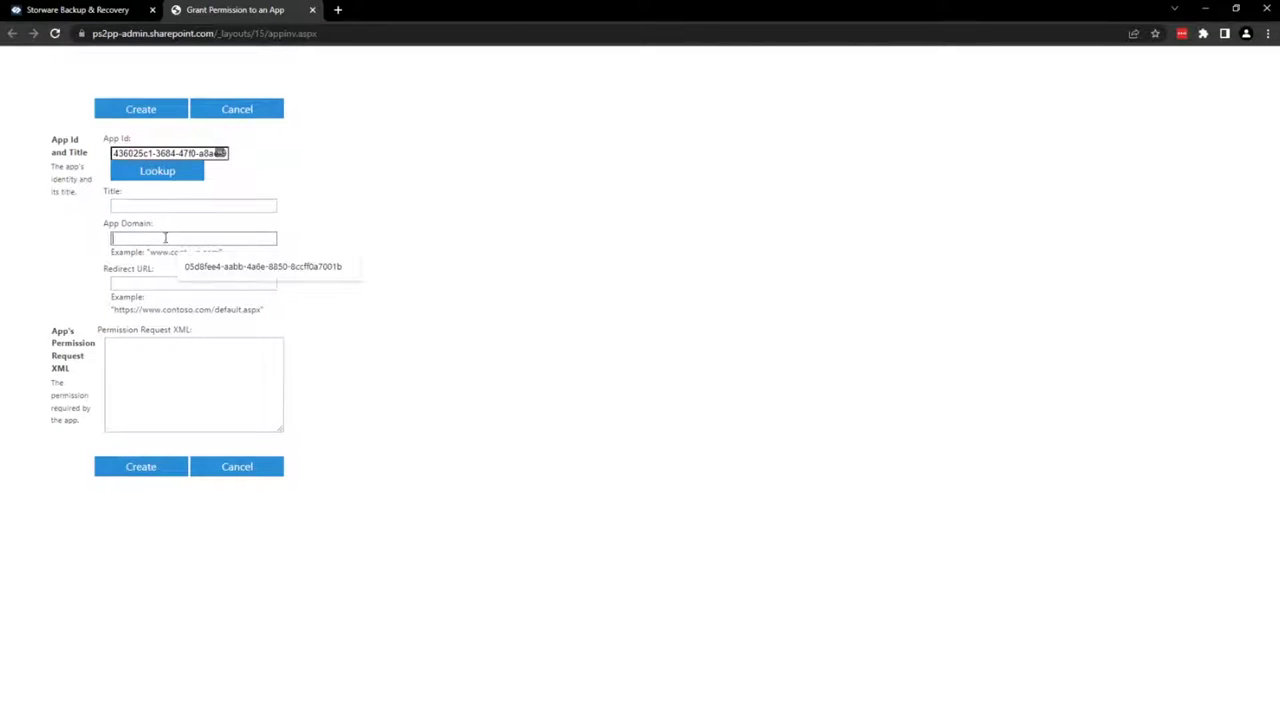
{"action": "key", "text": "ctrl+v"}
- Copy the permission request XML from the assistant for the SharePoint form
{"action": "left_click", "coordinate": [78, 10]}
{"action": "scroll", "coordinate": [620, 470], "scroll_direction": "down", "scroll_amount": 1}
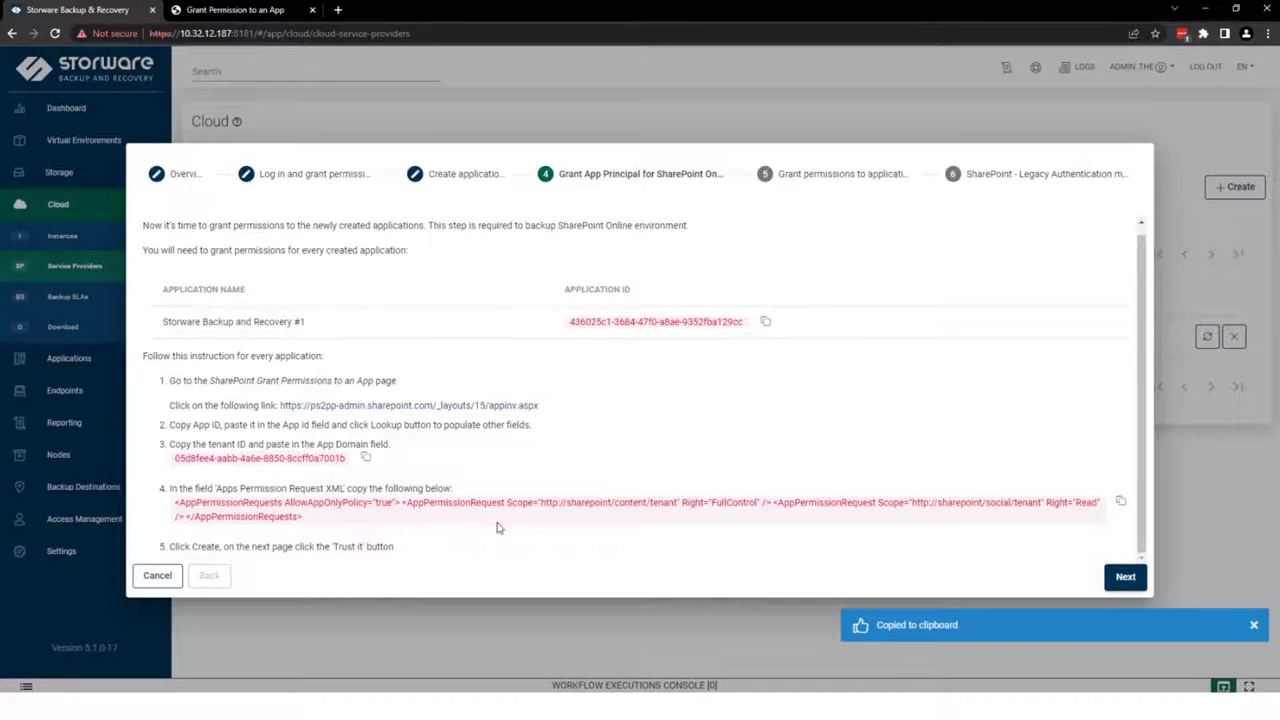
{"action": "left_click", "coordinate": [1121, 506]}
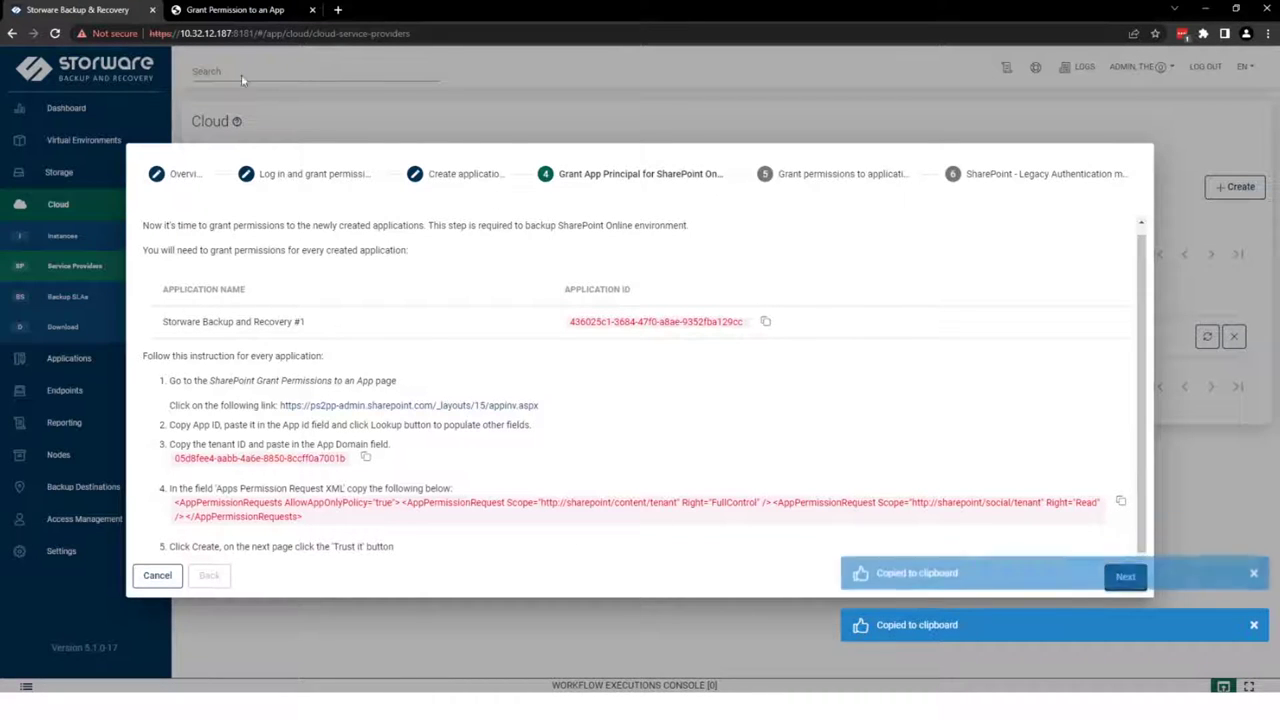
{"action": "left_click", "coordinate": [235, 10]}
- Register app Demo1 with the pasted permission XML, trust it, and close SharePoint admin center
{"action": "left_click", "coordinate": [159, 365]}
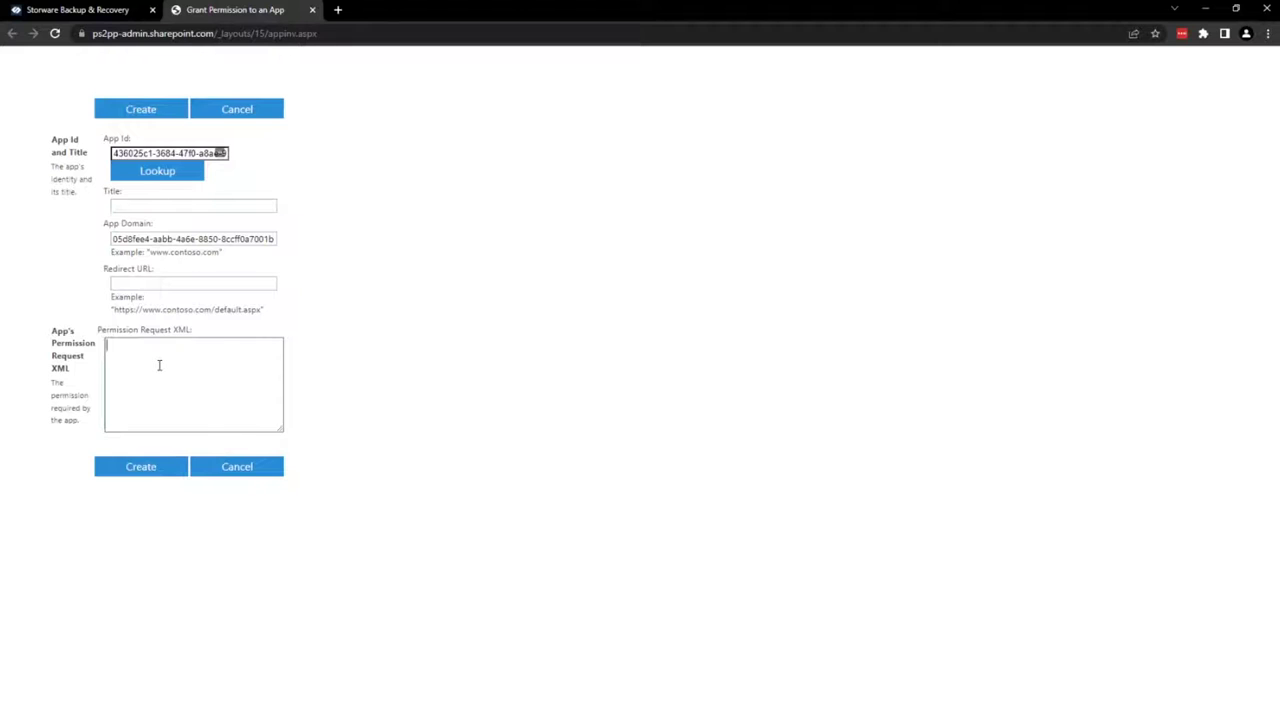
{"action": "key", "text": "ctrl+v"}
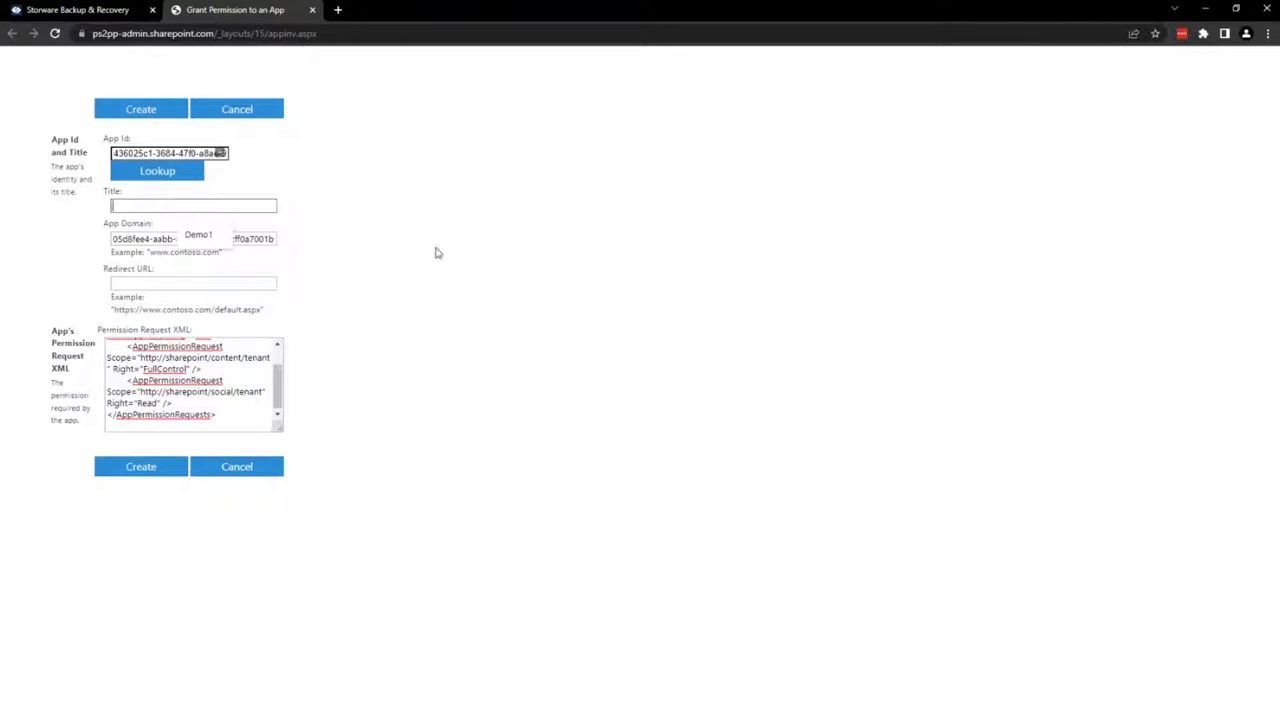
{"action": "left_click", "coordinate": [211, 241]}
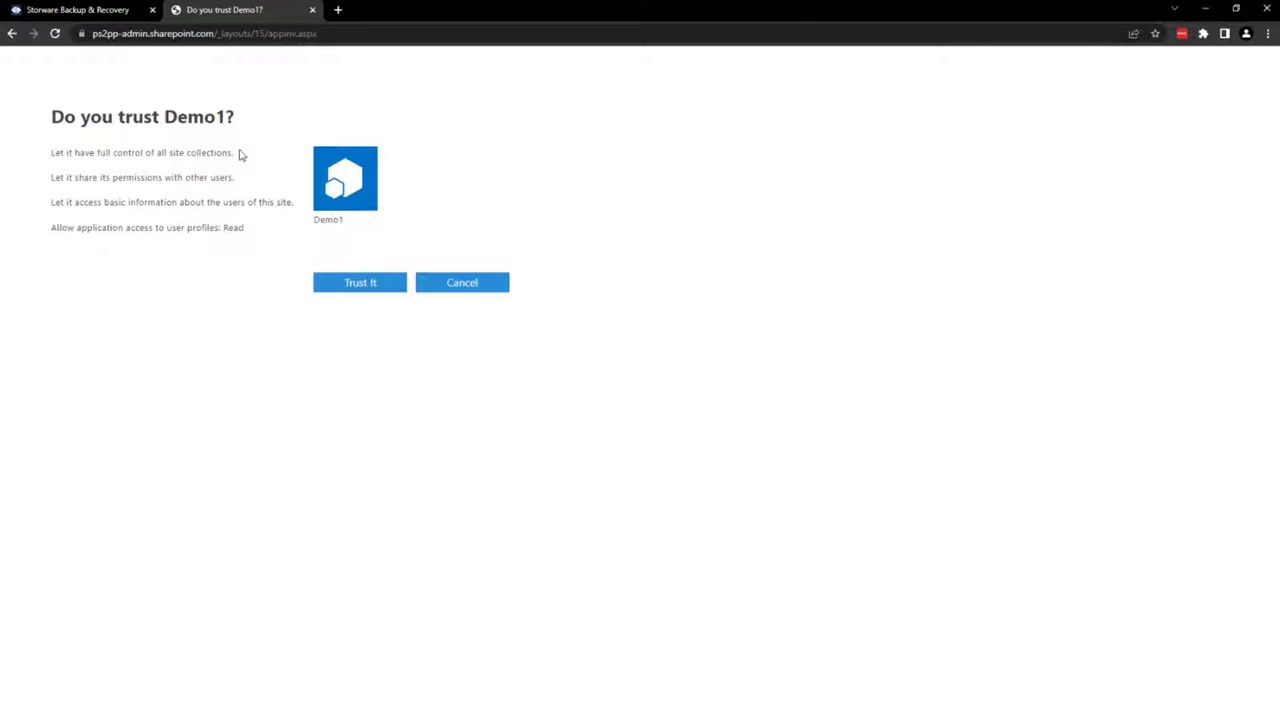
{"action": "left_click", "coordinate": [356, 287]}
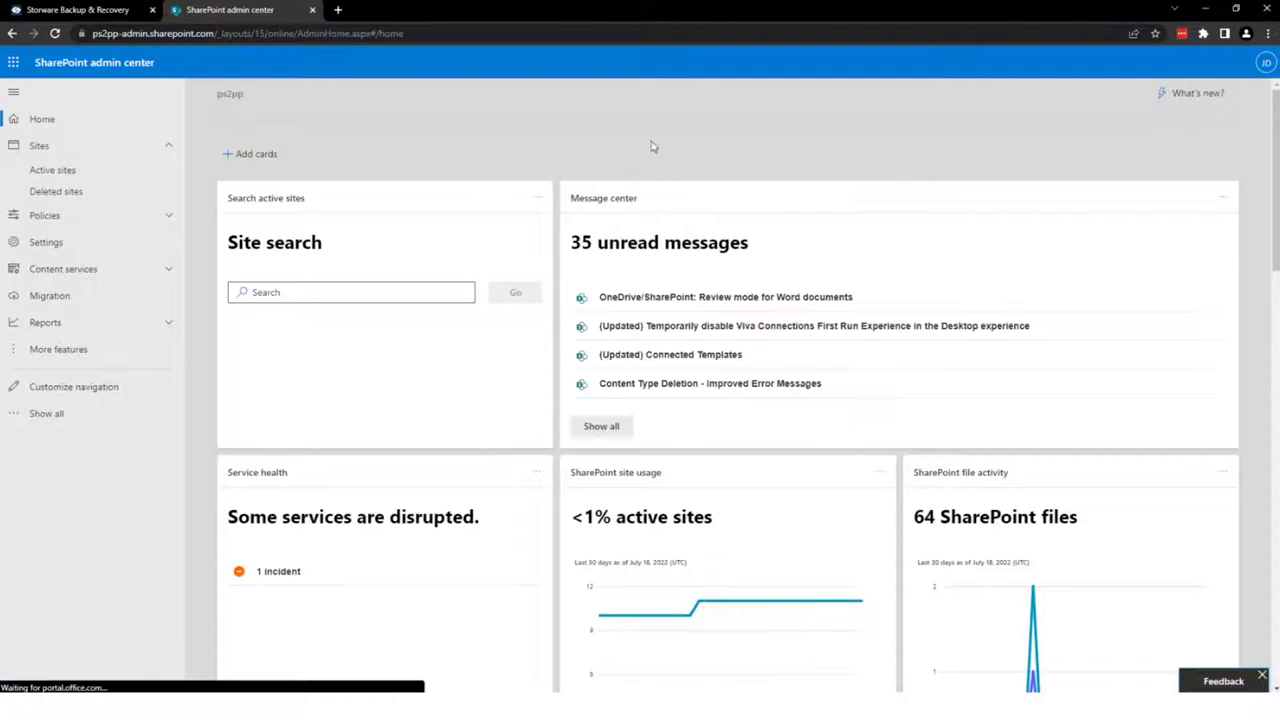
{"action": "middle_click", "coordinate": [280, 18]}
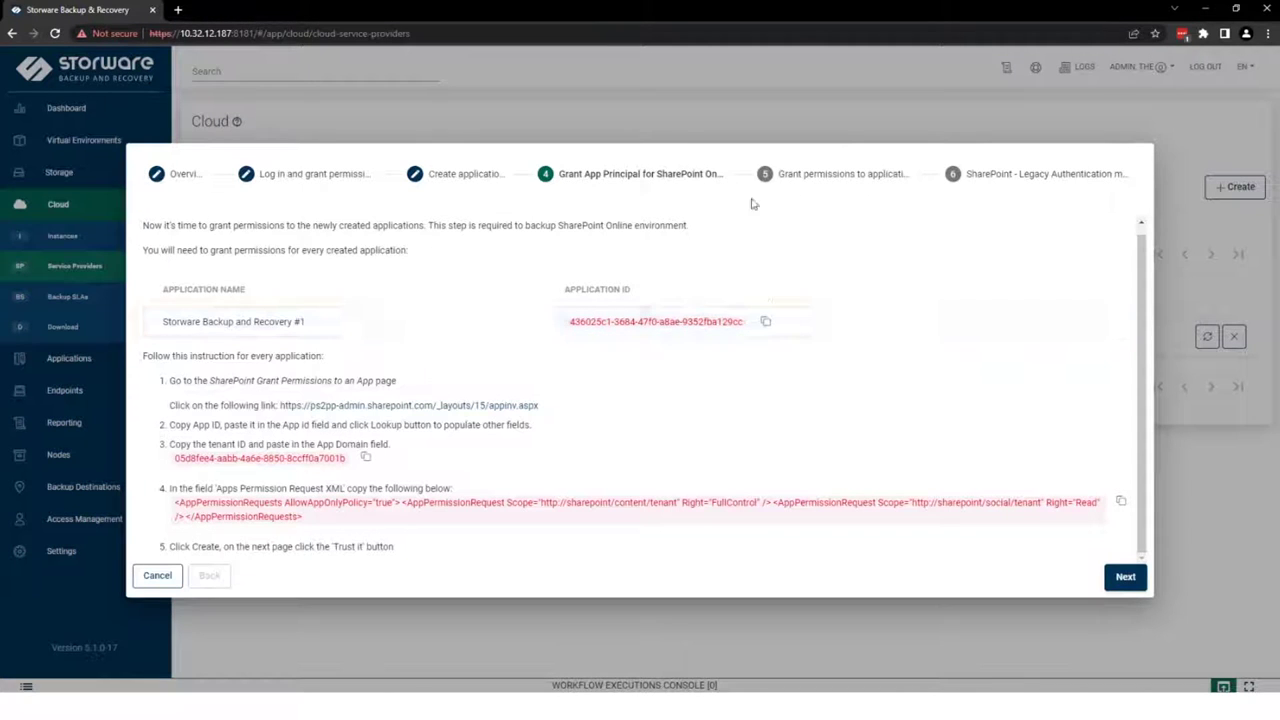
- Start granting application permissions and choose the tenant administrator account for consent
{"action": "left_click", "coordinate": [1125, 576]}
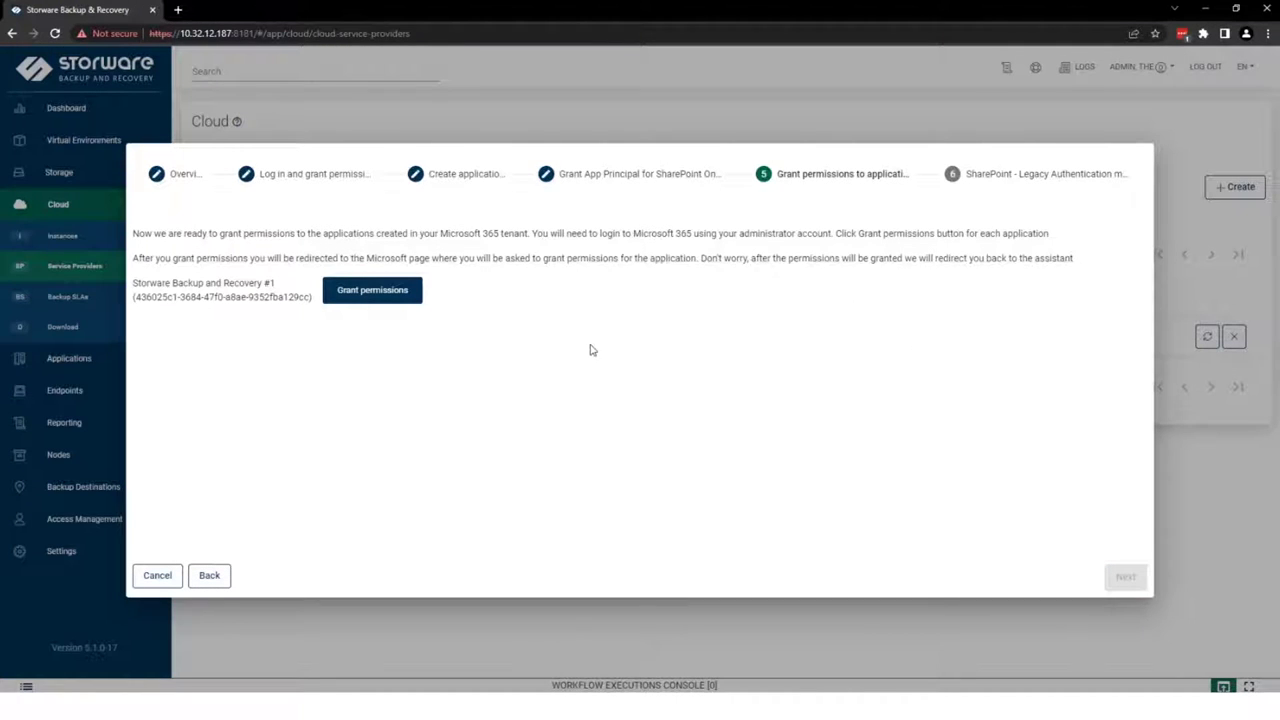
{"action": "left_click", "coordinate": [396, 299]}
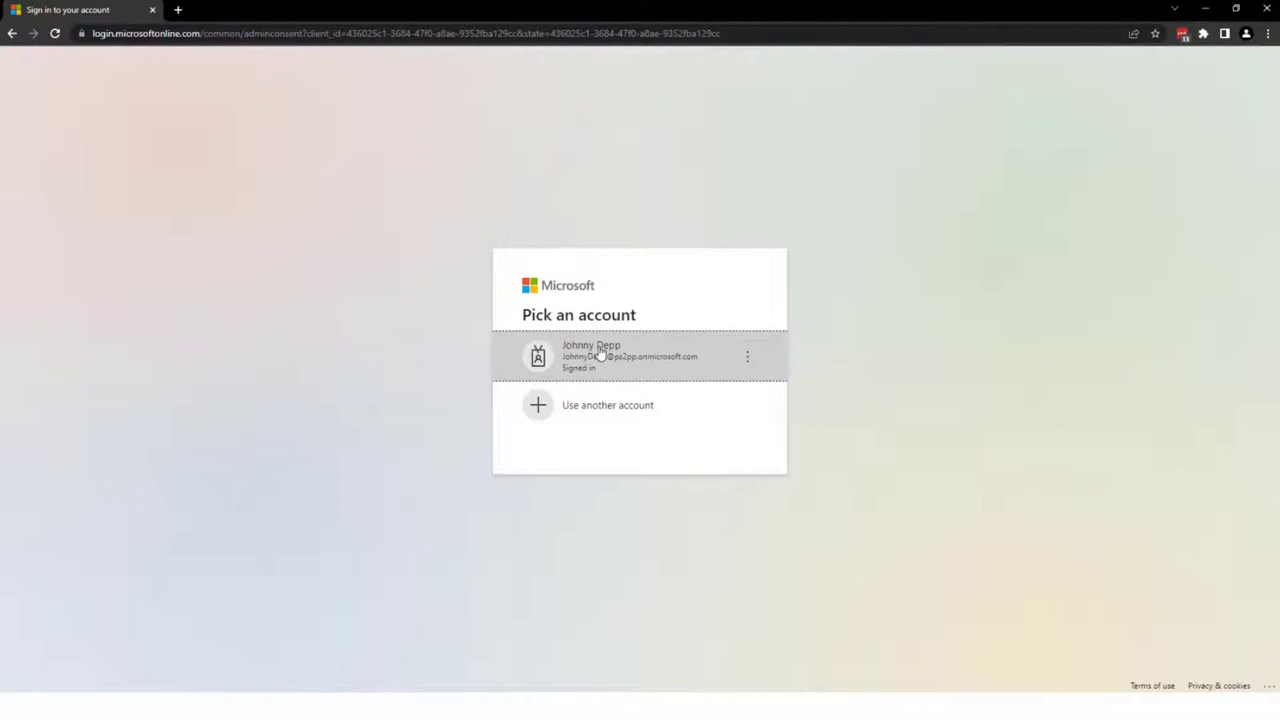
{"action": "left_click", "coordinate": [598, 352]}
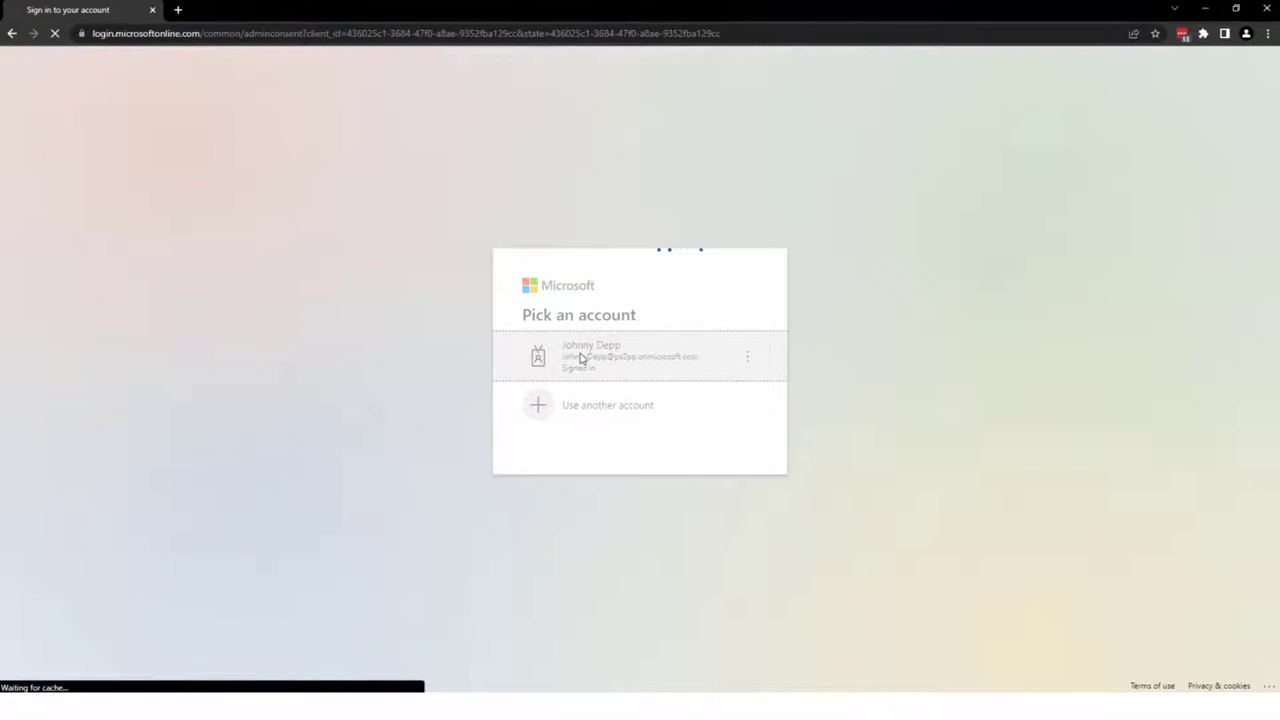
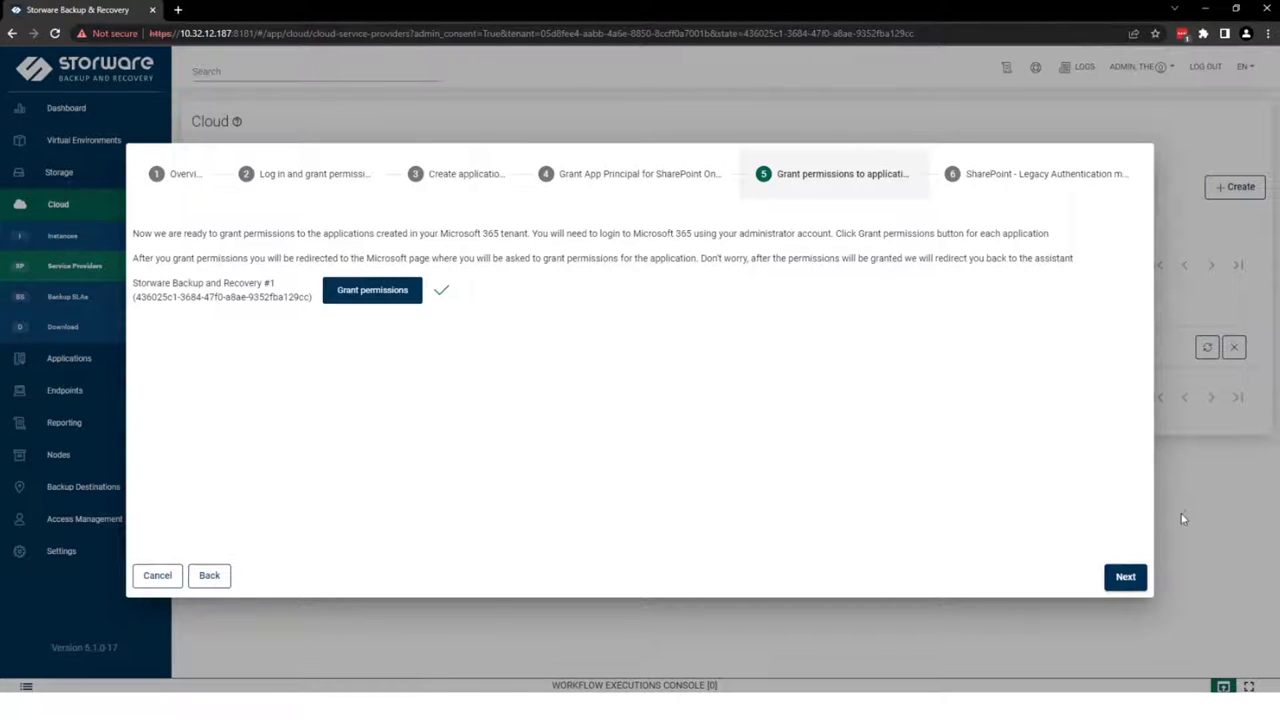
- Advance to the SharePoint legacy authentication step and save the Microsoft 365 setup assistant
{"action": "left_click", "coordinate": [1125, 578]}
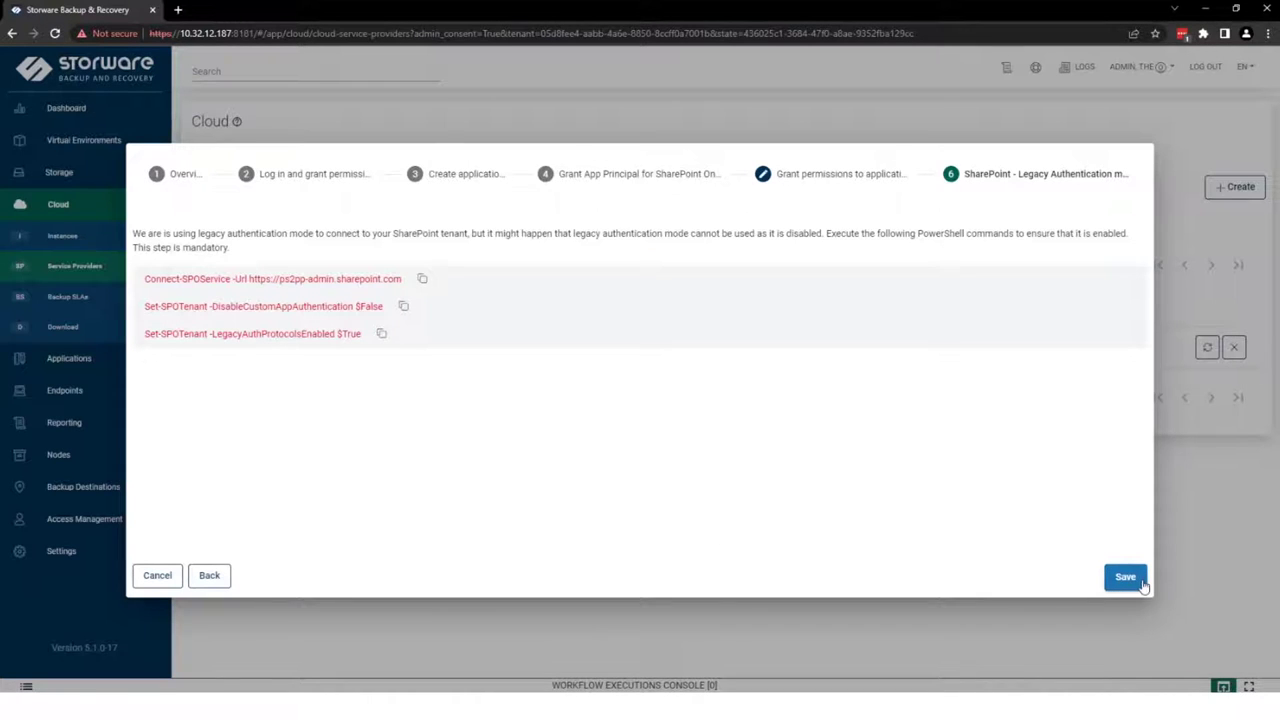
{"action": "left_click", "coordinate": [1133, 585]}
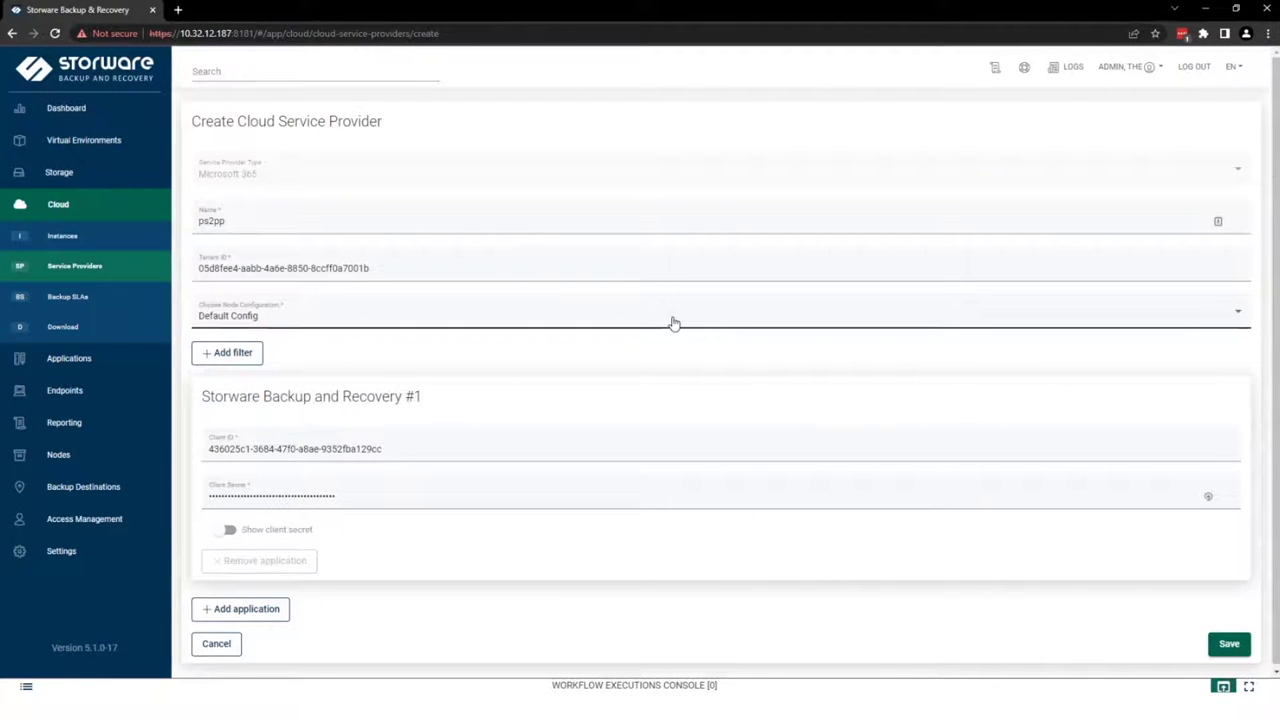
- Save the ps2pp Microsoft 365 provider, run its inventory synchronization, and dismiss the LastPass popup
{"action": "left_click", "coordinate": [1226, 644]}
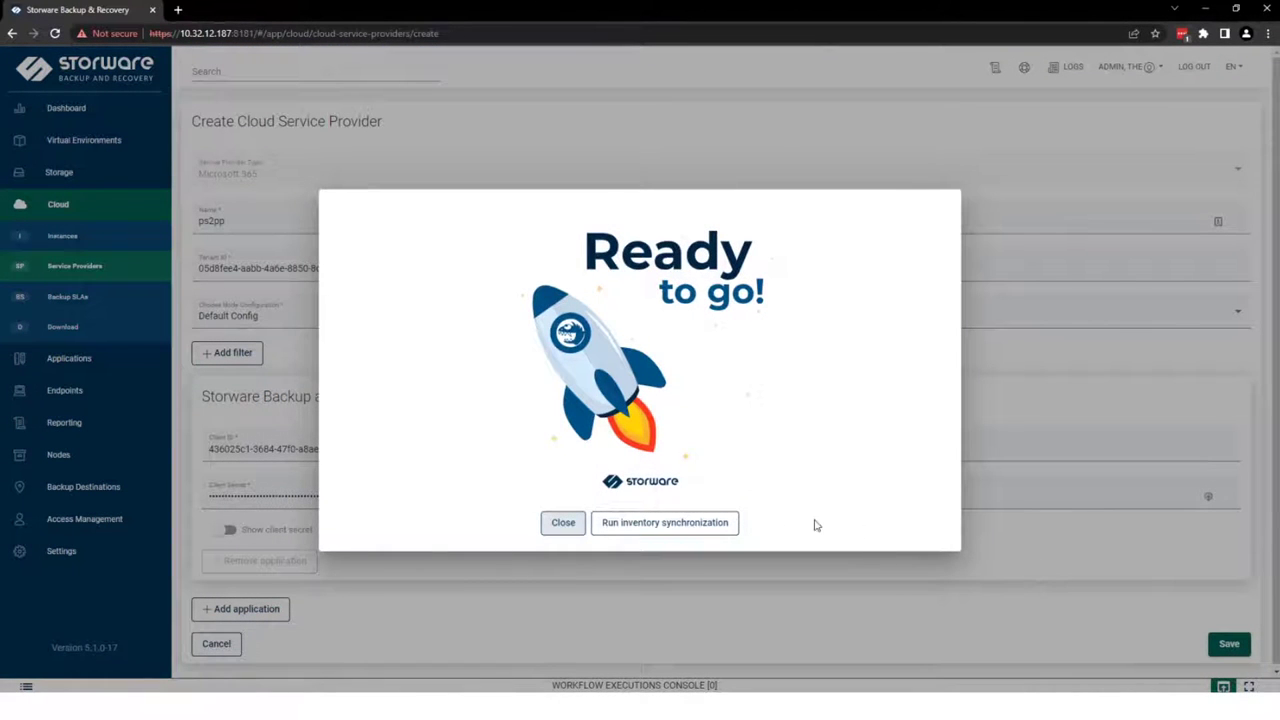
{"action": "left_click", "coordinate": [720, 527]}
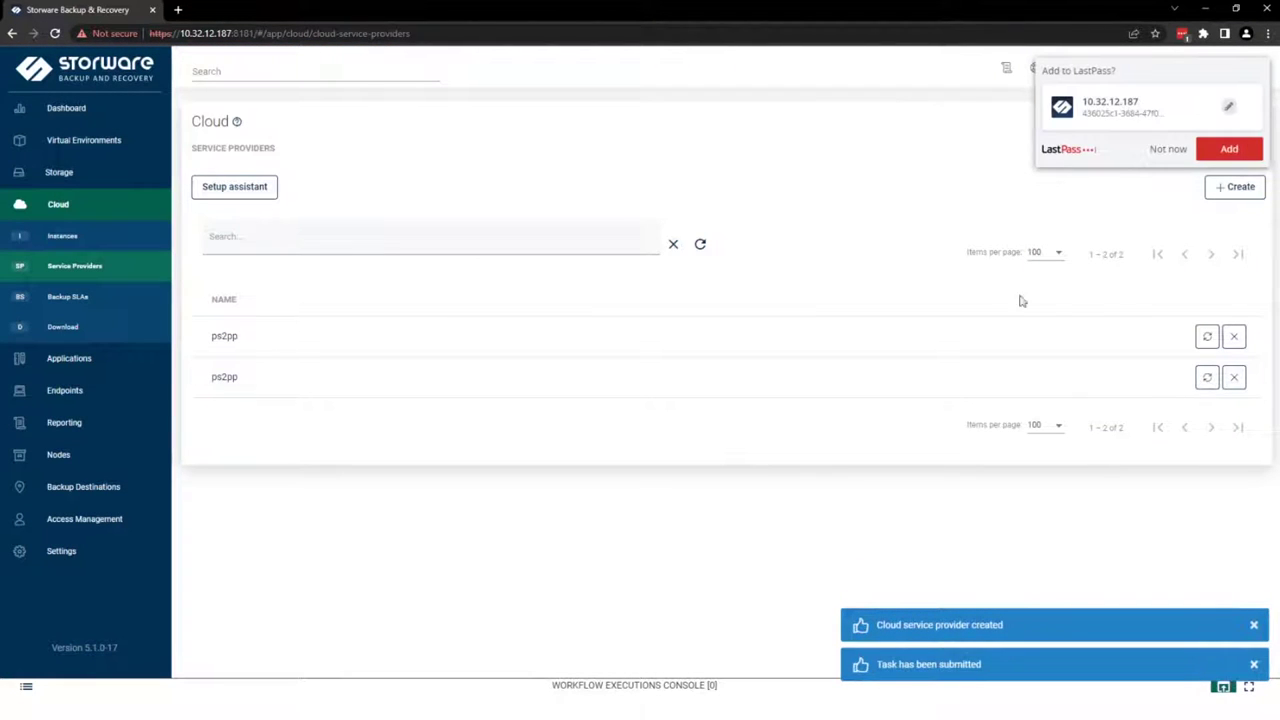
{"action": "left_click", "coordinate": [1167, 150]}
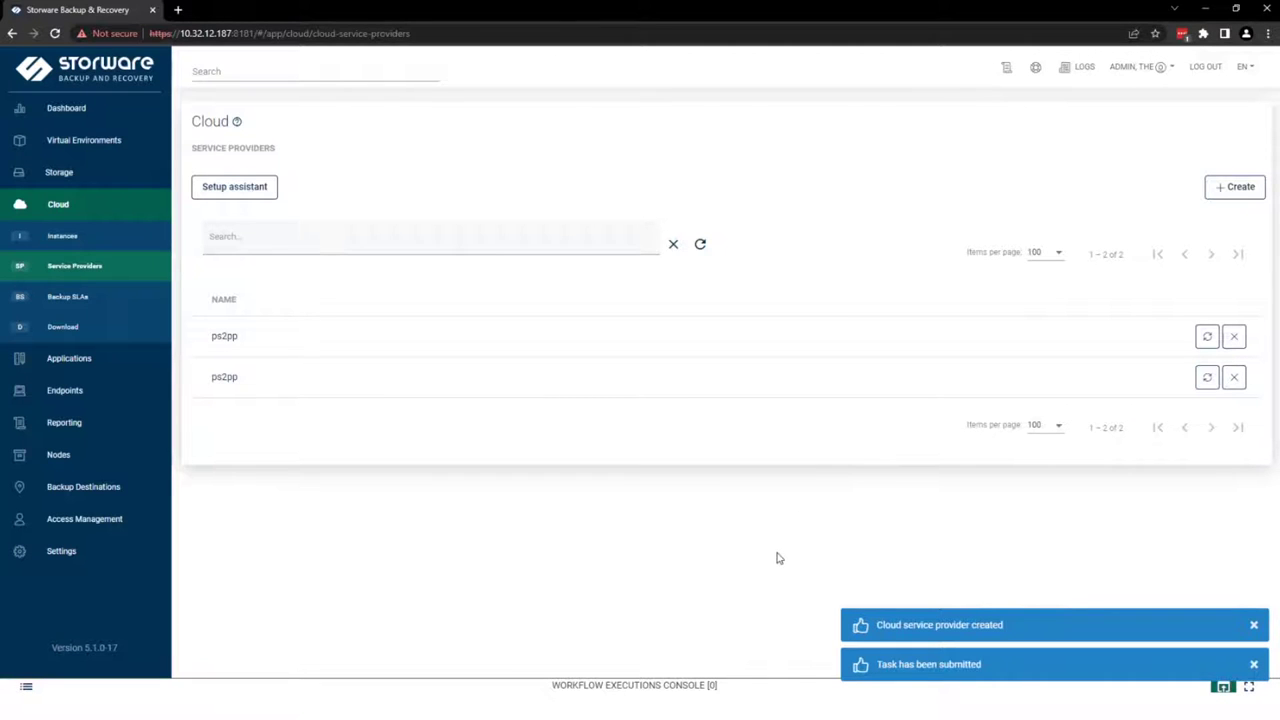
- Confirm the synchronization in the Workflow Executions Console, then show the tenant's cloud users
{"action": "left_click", "coordinate": [790, 685]}
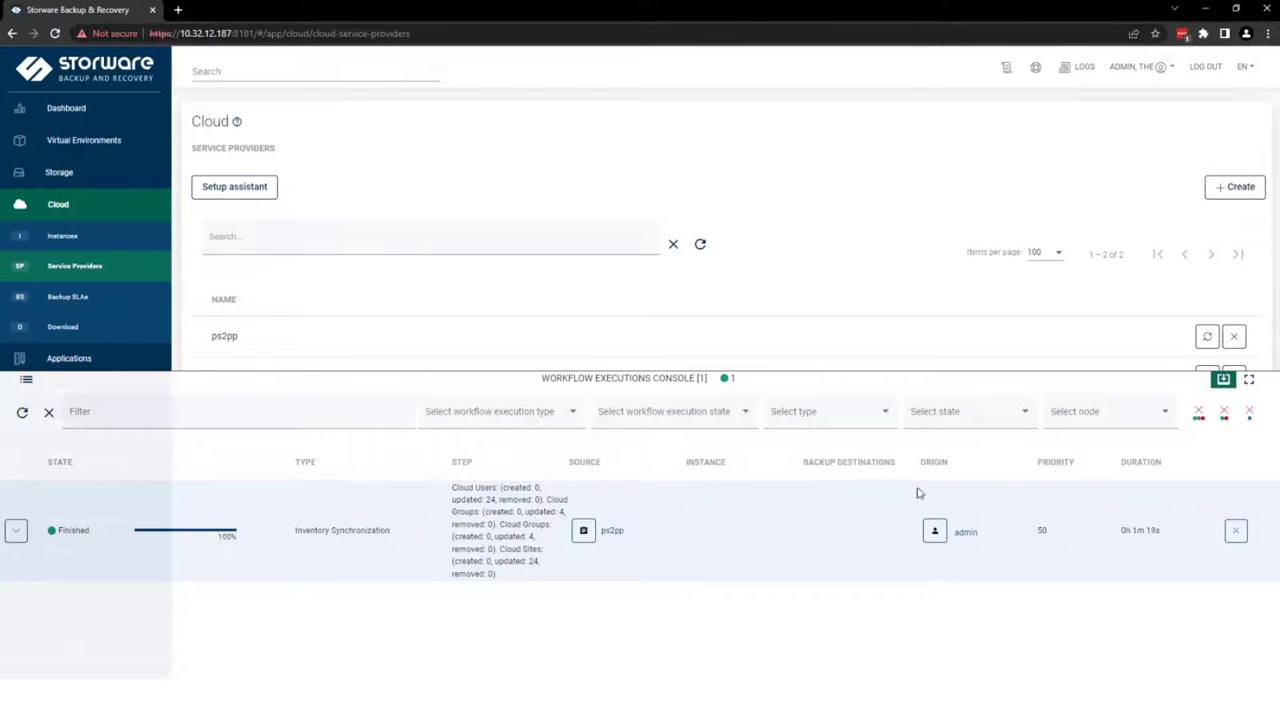
{"action": "left_click", "coordinate": [1223, 378]}
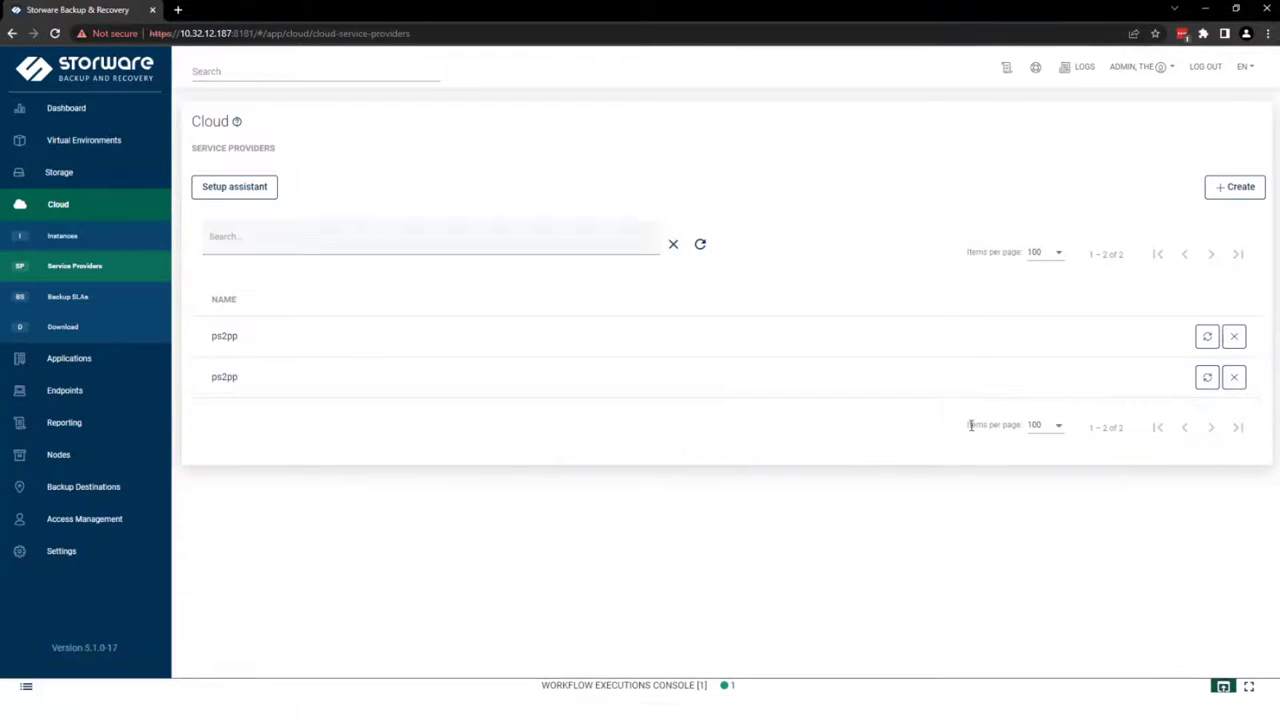
{"action": "left_click", "coordinate": [106, 240]}
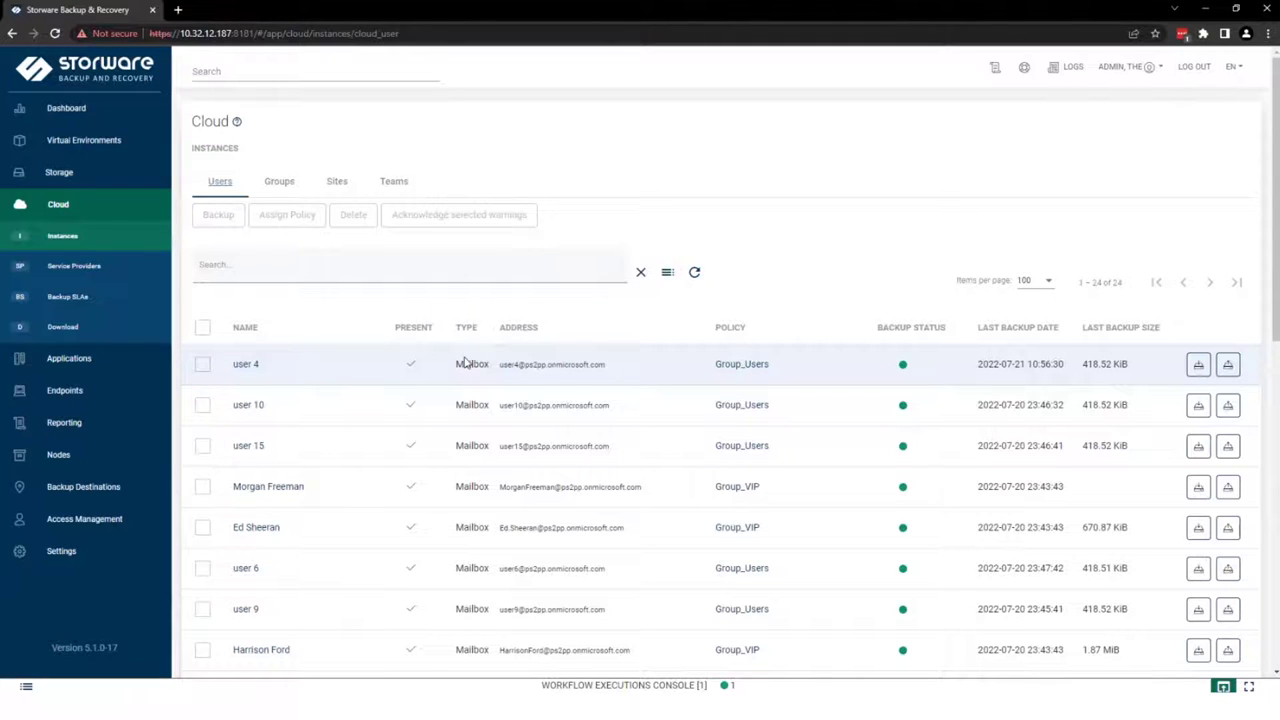
- Open the Group_Users policy for editing from the Cloud Backup SLAs list
{"action": "left_click", "coordinate": [99, 298]}
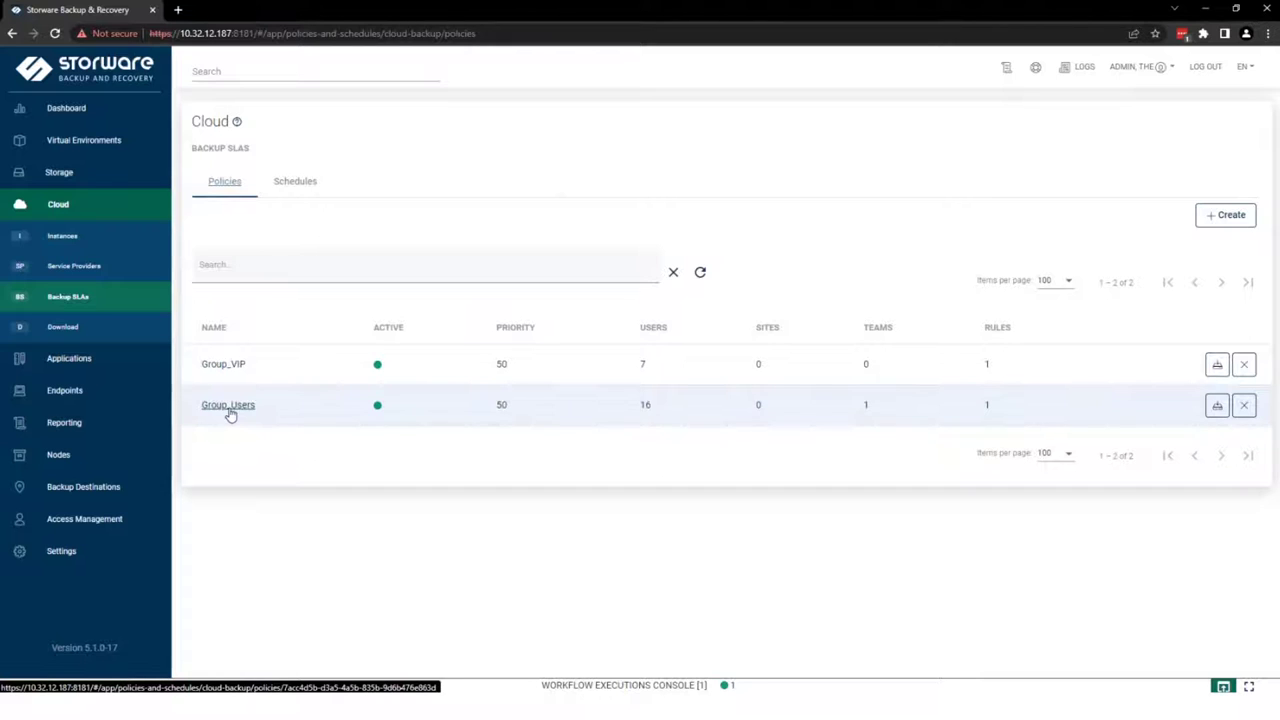
{"action": "left_click", "coordinate": [229, 410]}
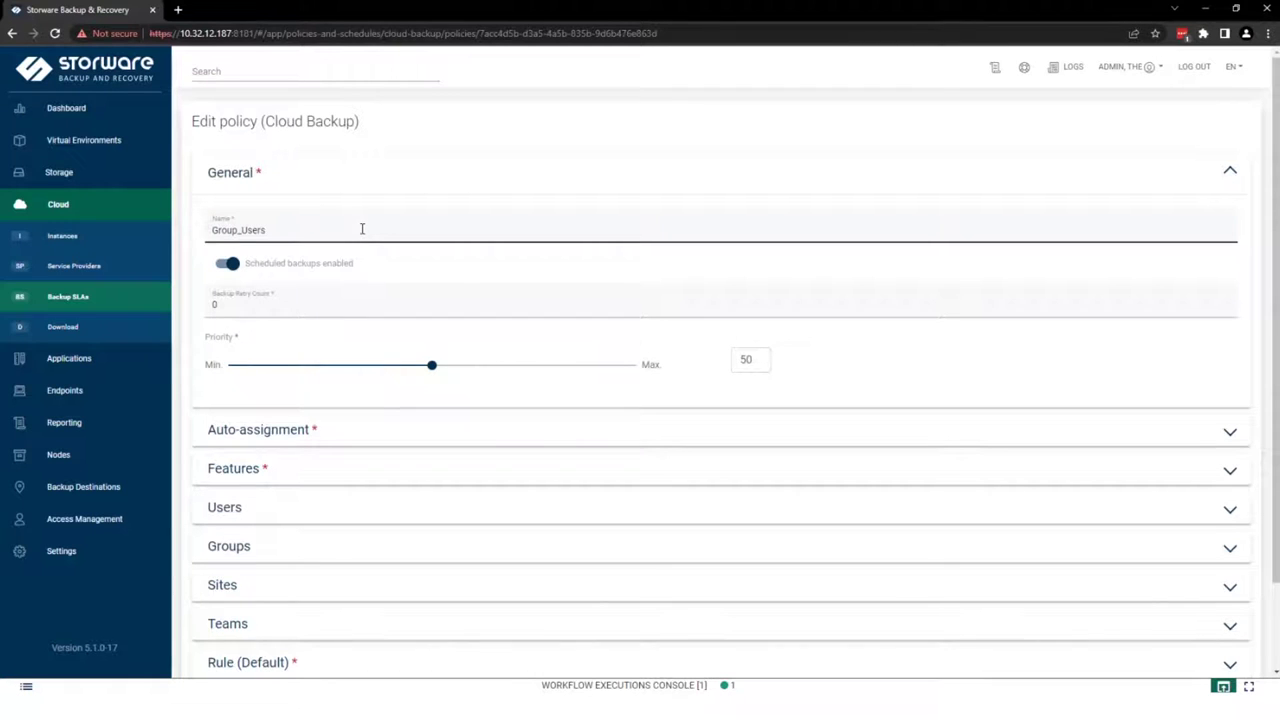
- Check Group_Users' Features, Users and Groups: Exchange Mailbox only, 16 users, Users group
{"action": "left_click", "coordinate": [333, 468]}
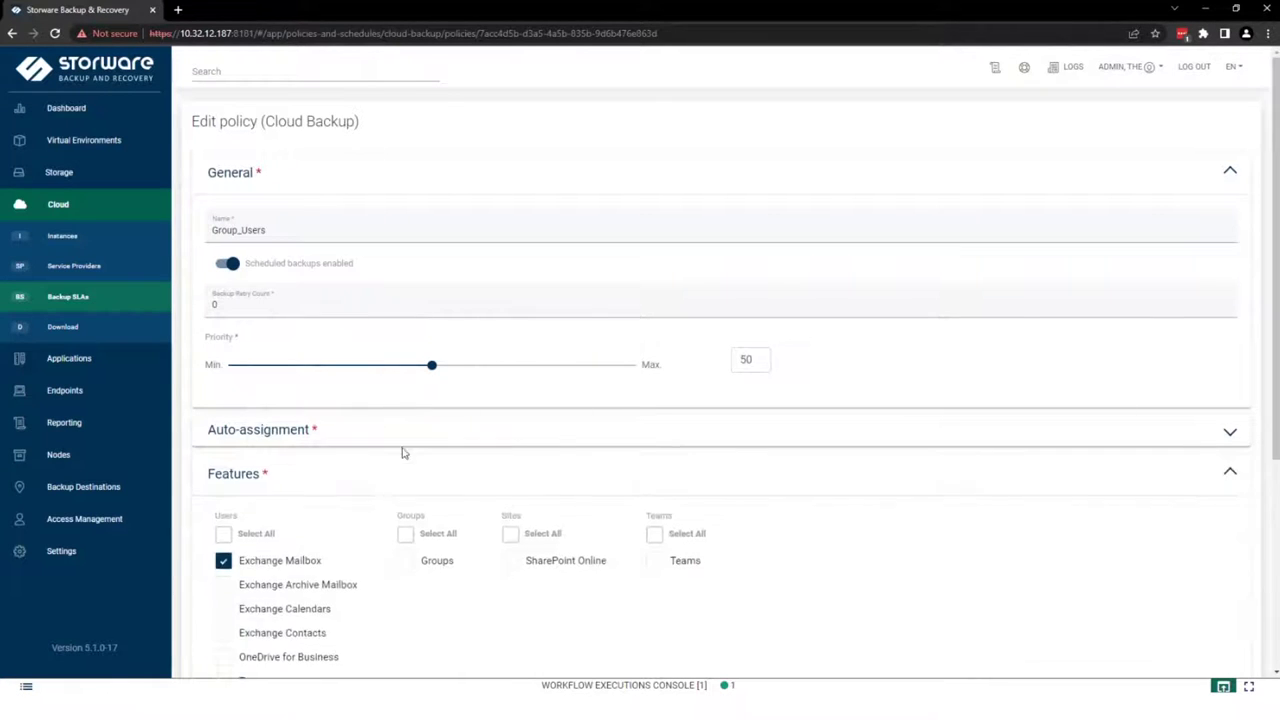
{"action": "scroll", "coordinate": [743, 475], "scroll_direction": "down", "scroll_amount": 2}
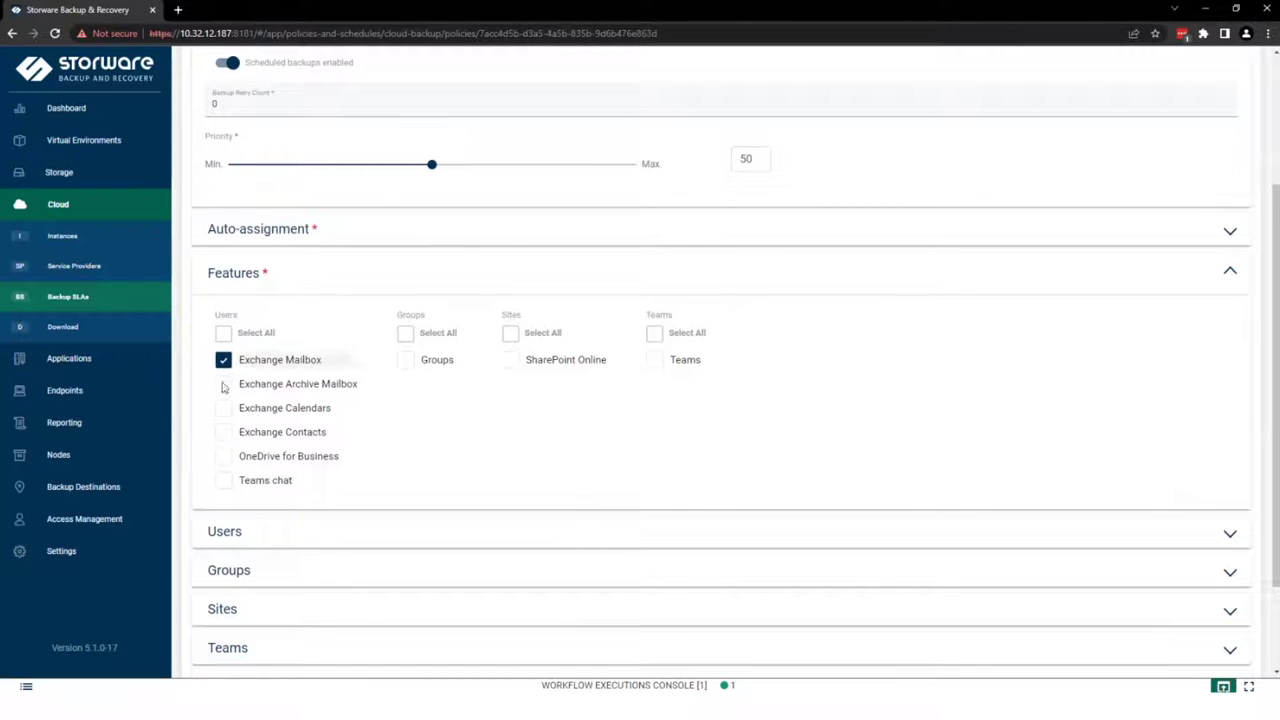
{"action": "scroll", "coordinate": [650, 422], "scroll_direction": "down", "scroll_amount": 1}
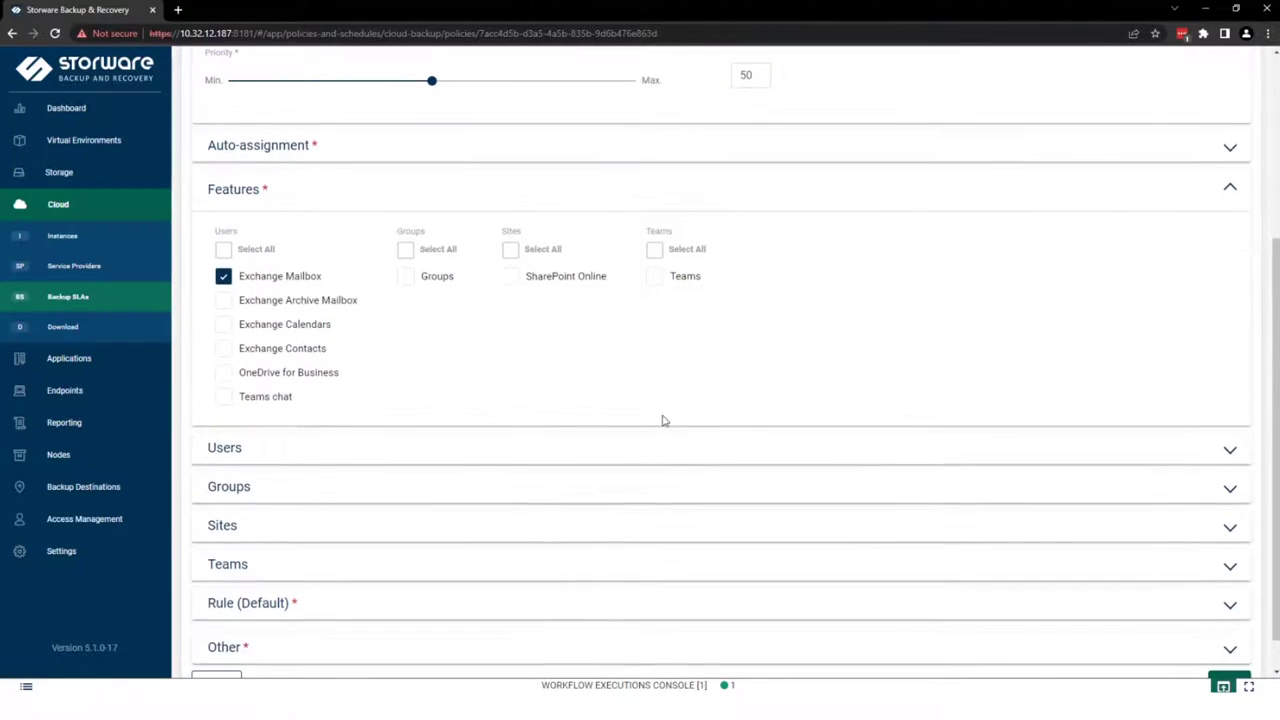
{"action": "left_click", "coordinate": [563, 456]}
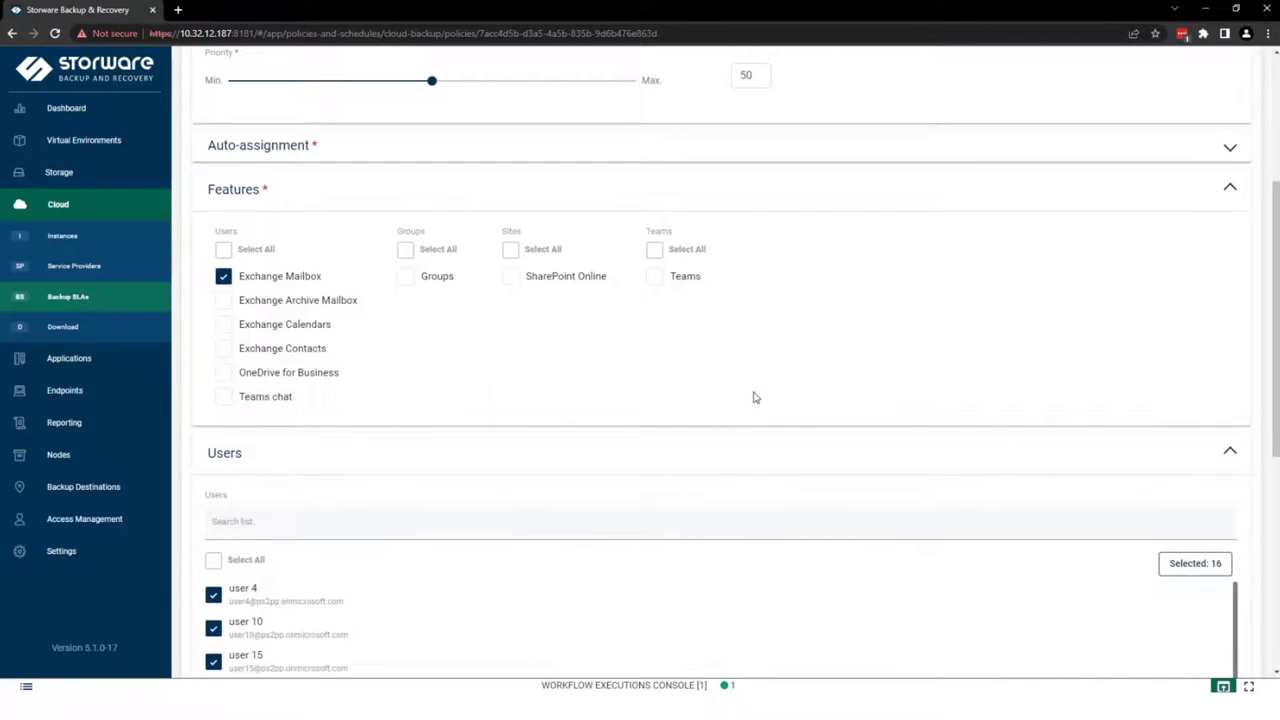
{"action": "scroll", "coordinate": [534, 437], "scroll_direction": "down", "scroll_amount": 2}
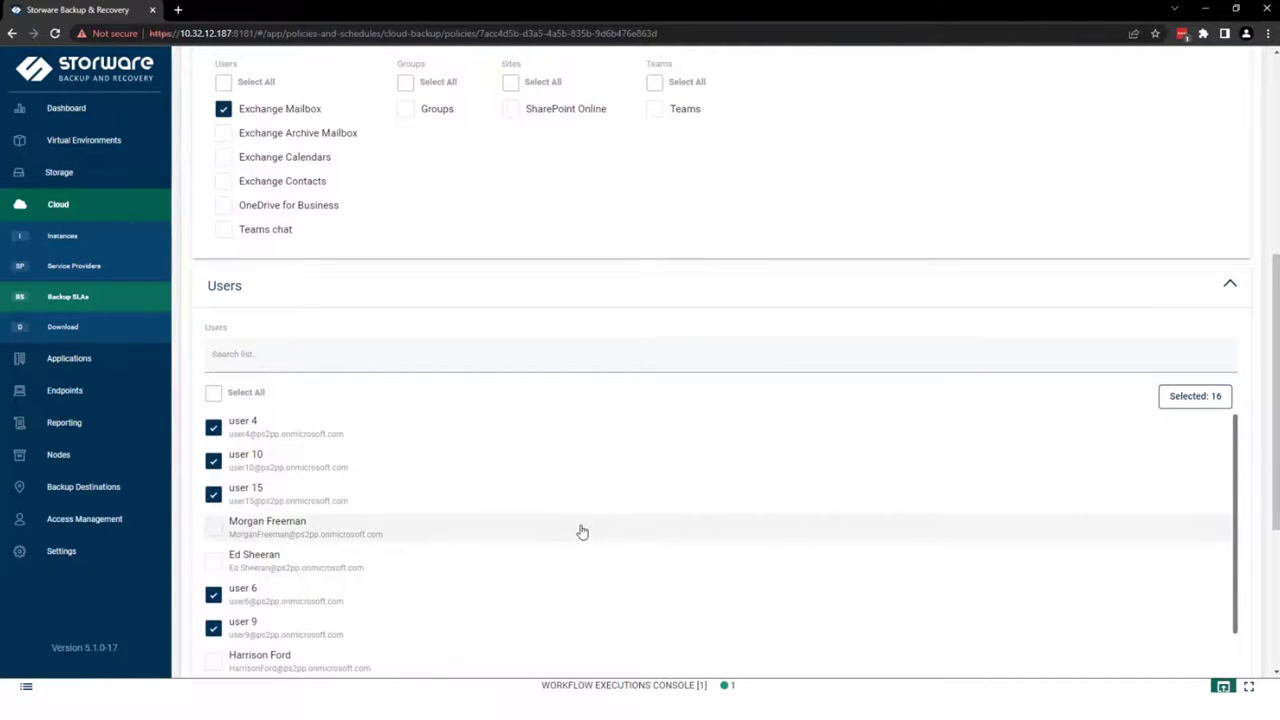
{"action": "left_click", "coordinate": [826, 295]}
{"action": "left_click", "coordinate": [549, 440]}
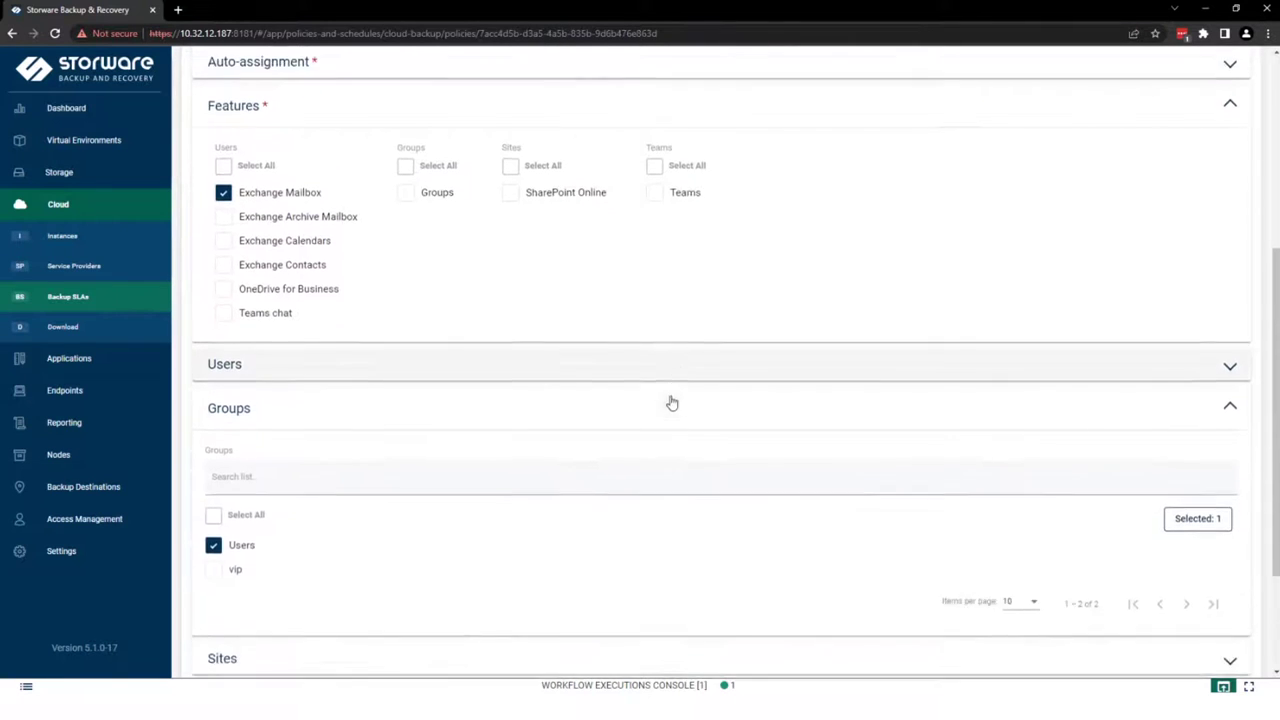
{"action": "scroll", "coordinate": [480, 440], "scroll_direction": "down", "scroll_amount": 2}
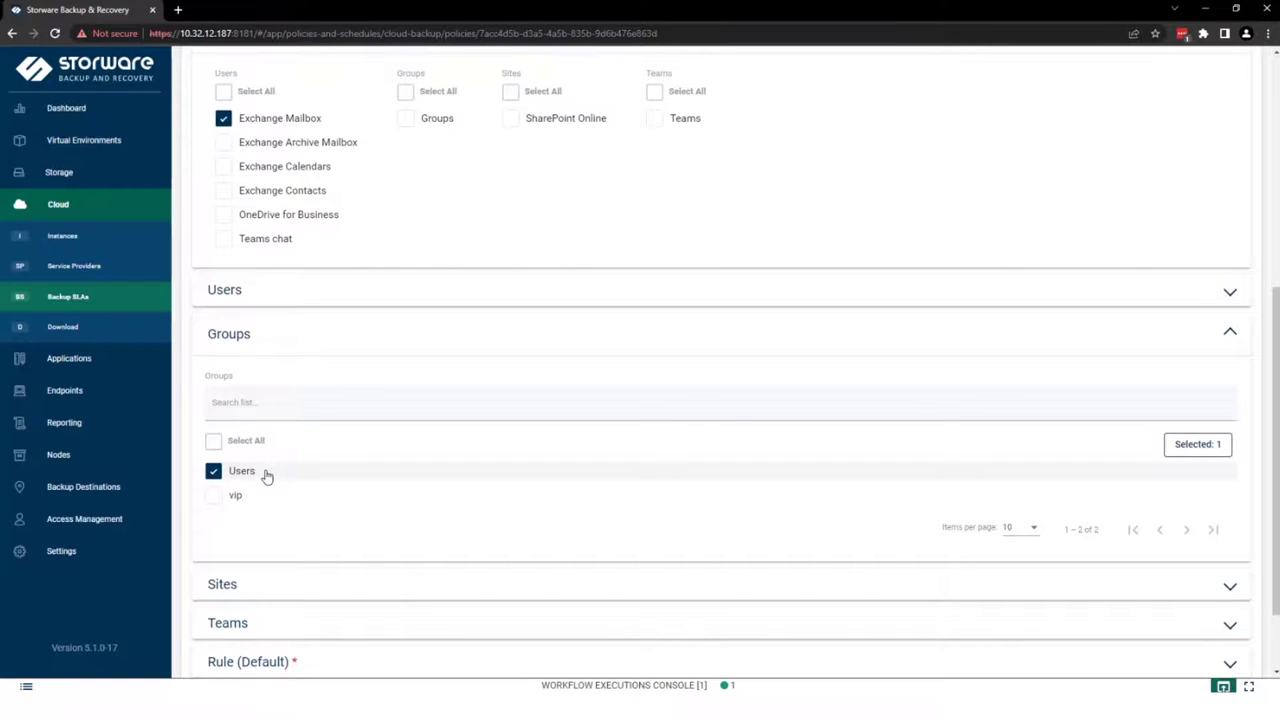
{"action": "scroll", "coordinate": [505, 466], "scroll_direction": "down", "scroll_amount": 2}
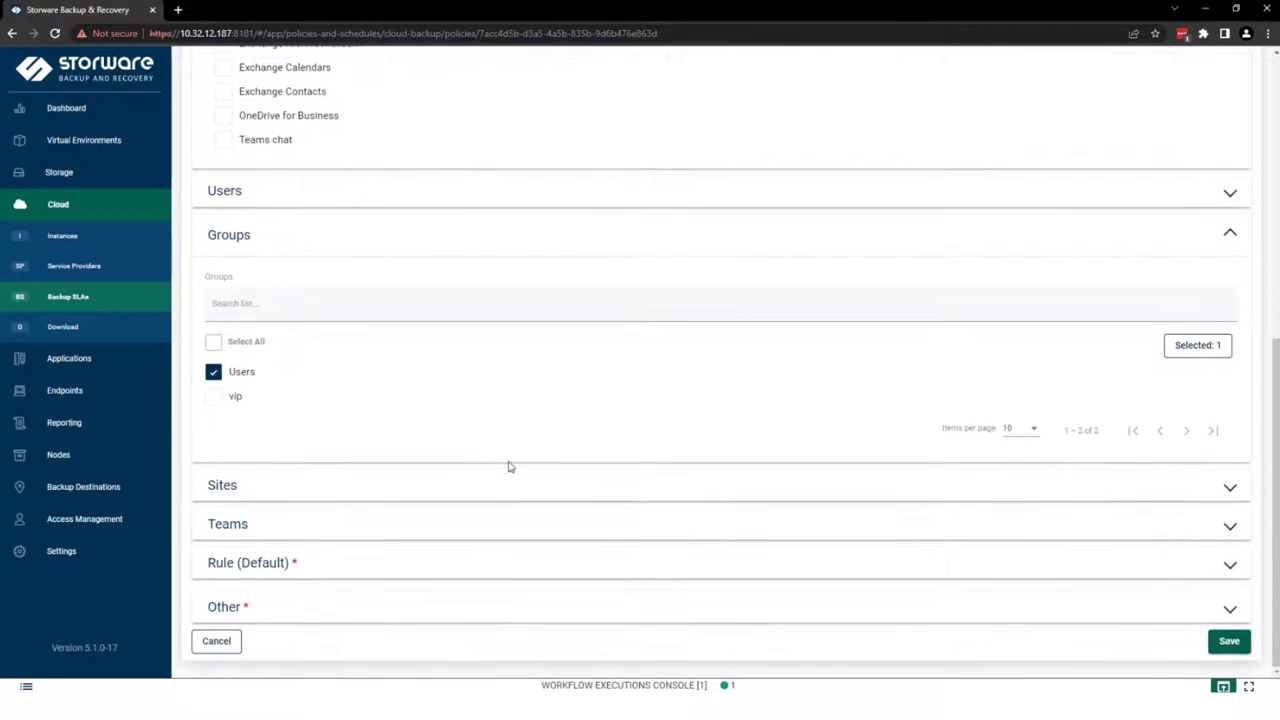
- Confirm the every_day Incremental default rule, save Group_Users, and return to the Instances list
{"action": "left_click", "coordinate": [360, 576]}
{"action": "scroll", "coordinate": [530, 430], "scroll_direction": "down", "scroll_amount": 2}
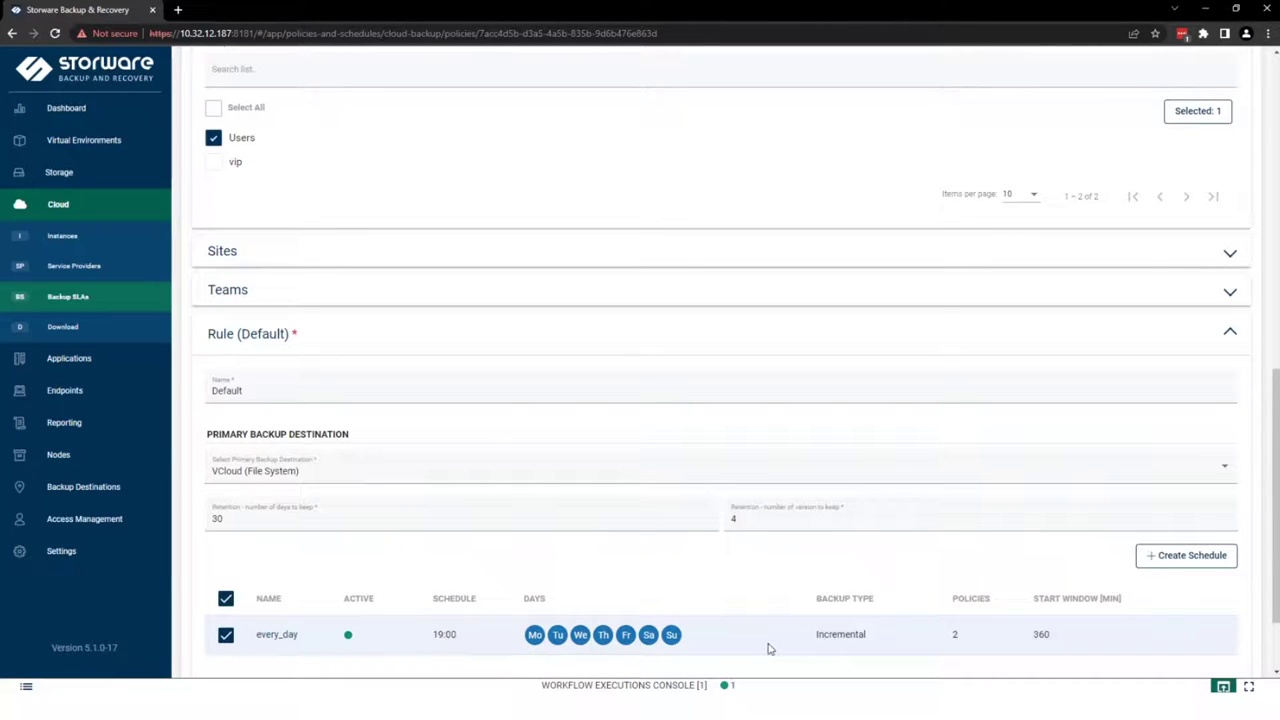
{"action": "left_click_drag", "start_coordinate": [876, 645], "coordinate": [813, 640]}
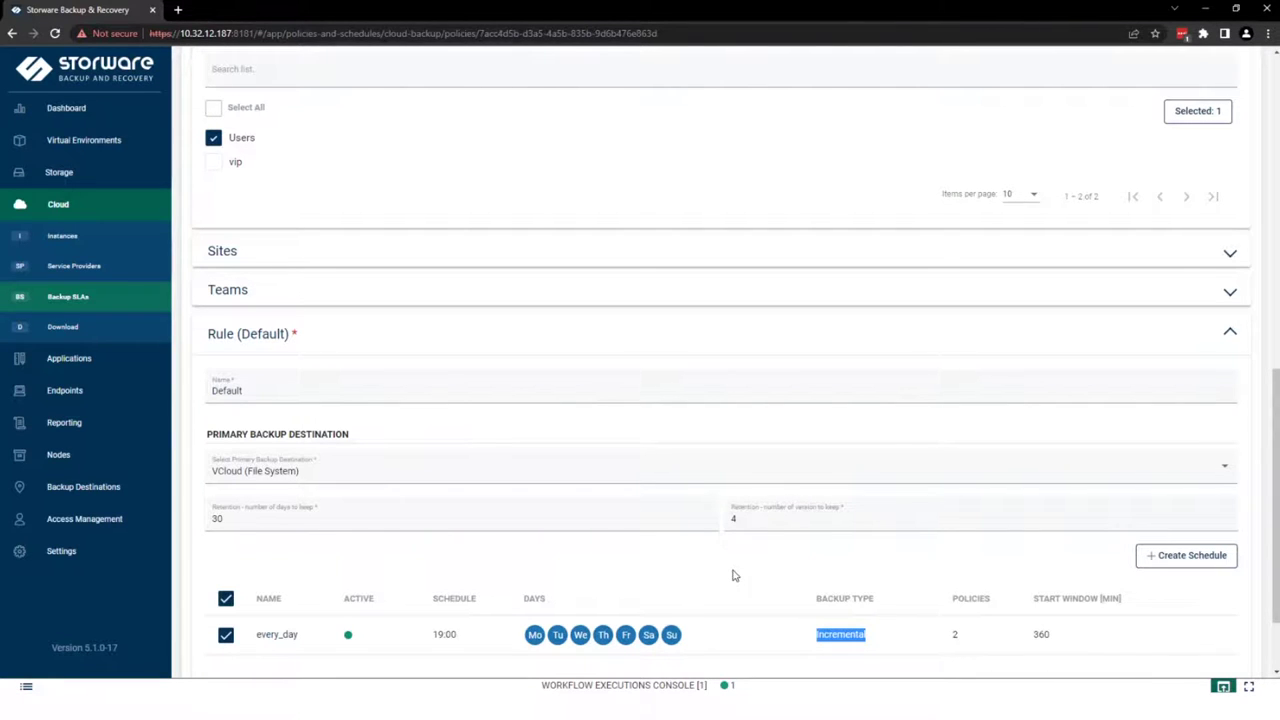
{"action": "scroll", "coordinate": [993, 593], "scroll_direction": "down", "scroll_amount": 1}
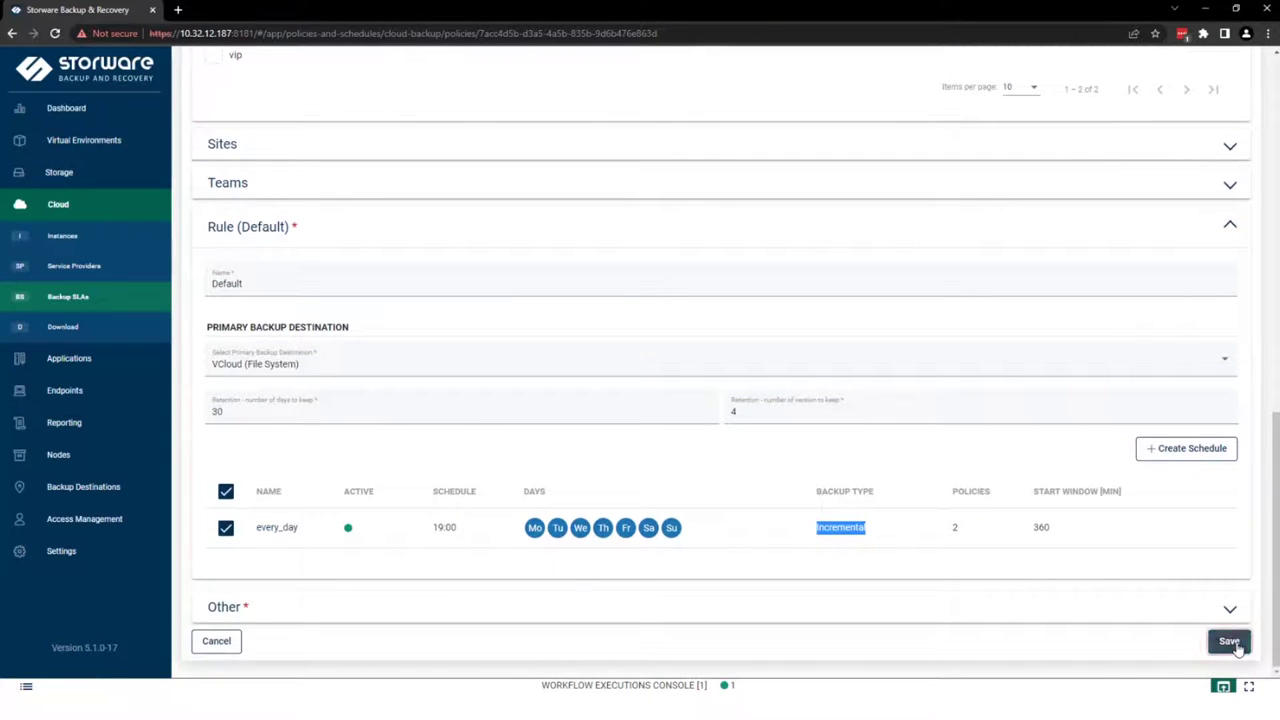
{"action": "left_click", "coordinate": [1229, 640]}
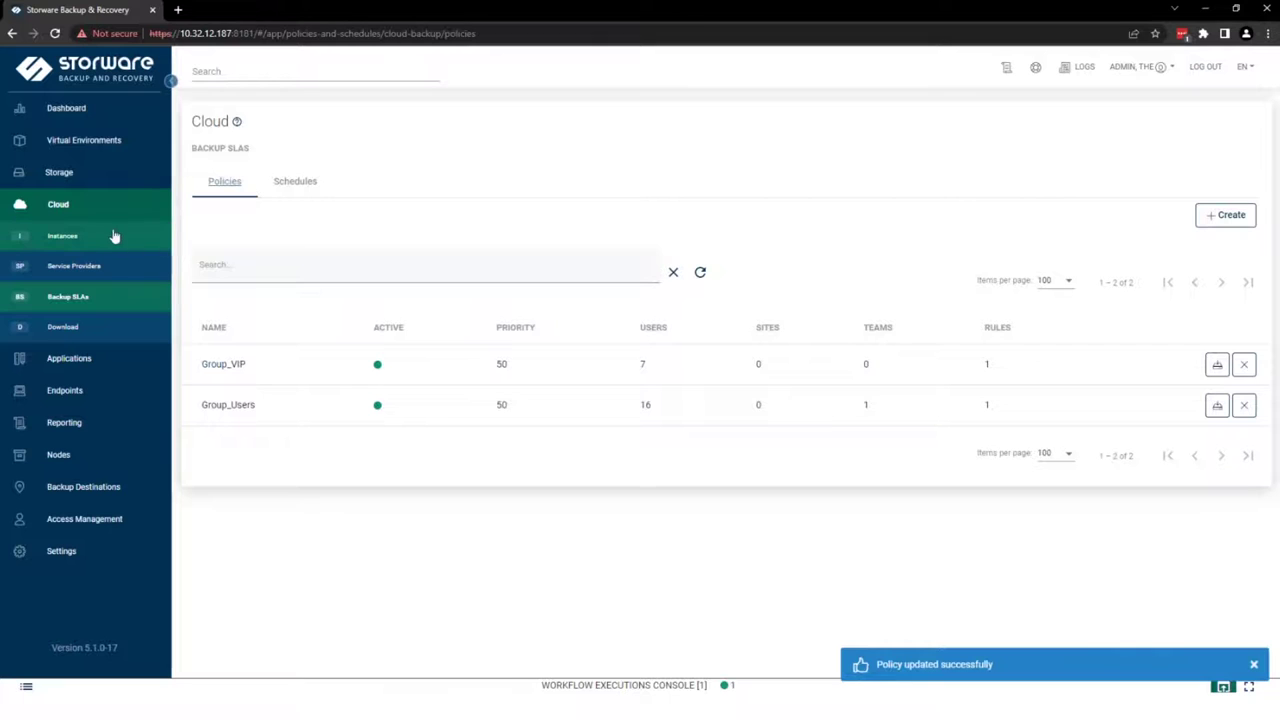
{"action": "left_click", "coordinate": [98, 237]}
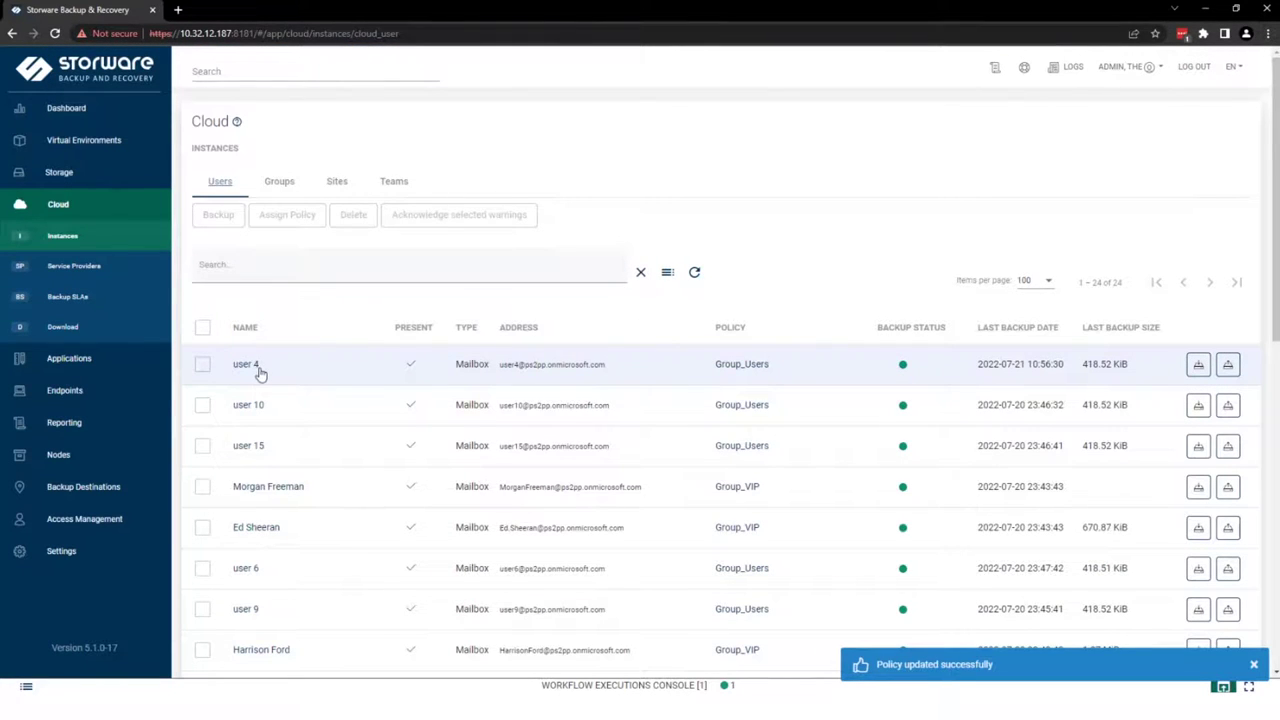
- Start a backup of the user 4 mailbox
{"action": "left_click", "coordinate": [202, 364]}
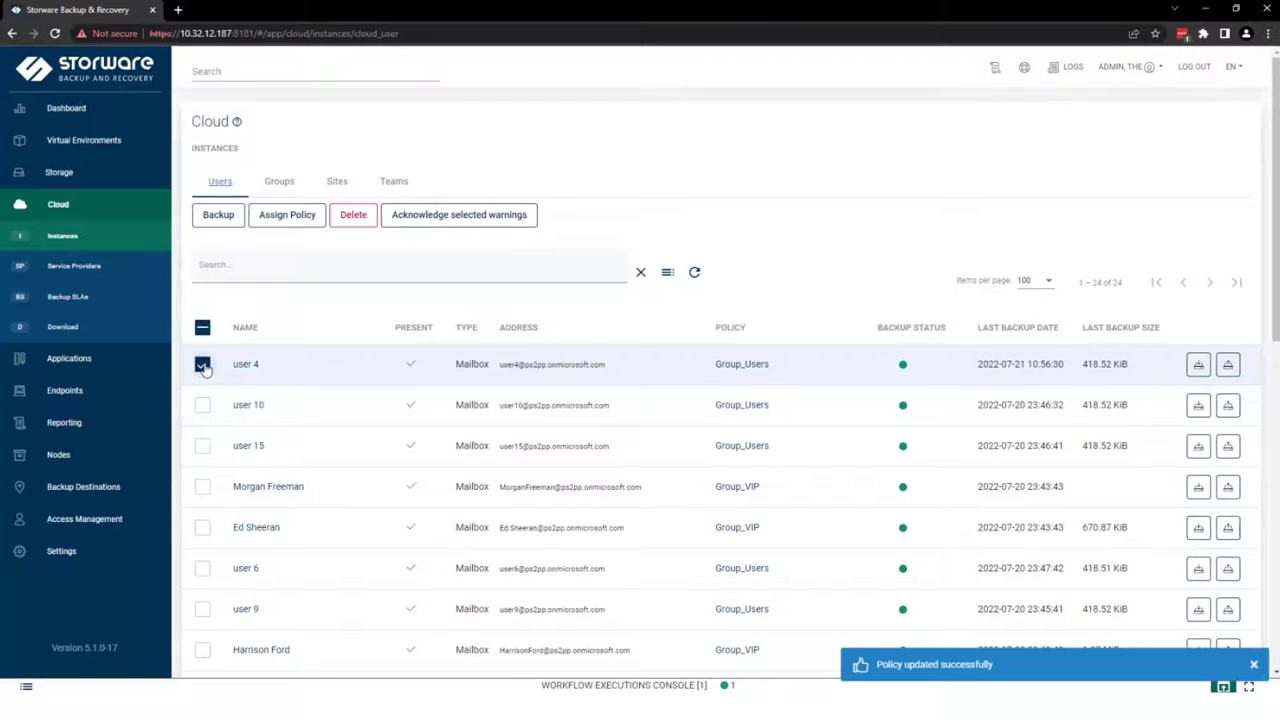
{"action": "left_click", "coordinate": [219, 218]}
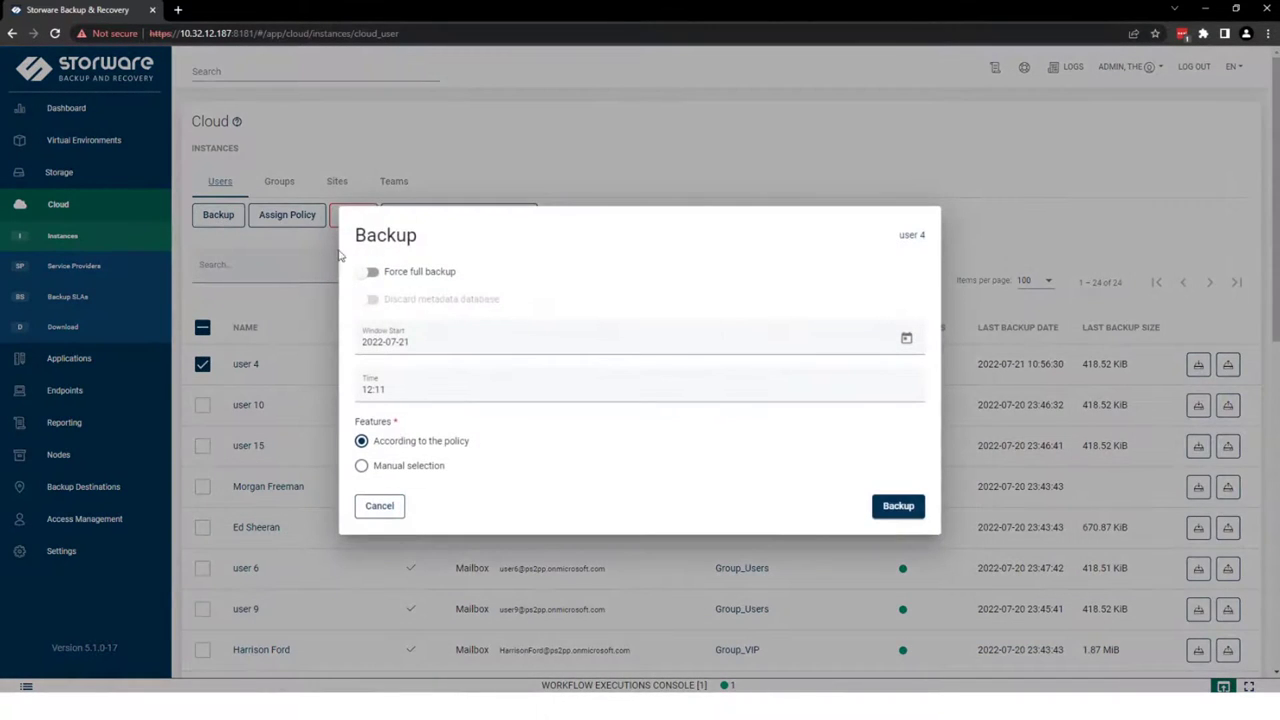
{"action": "left_click", "coordinate": [906, 506]}
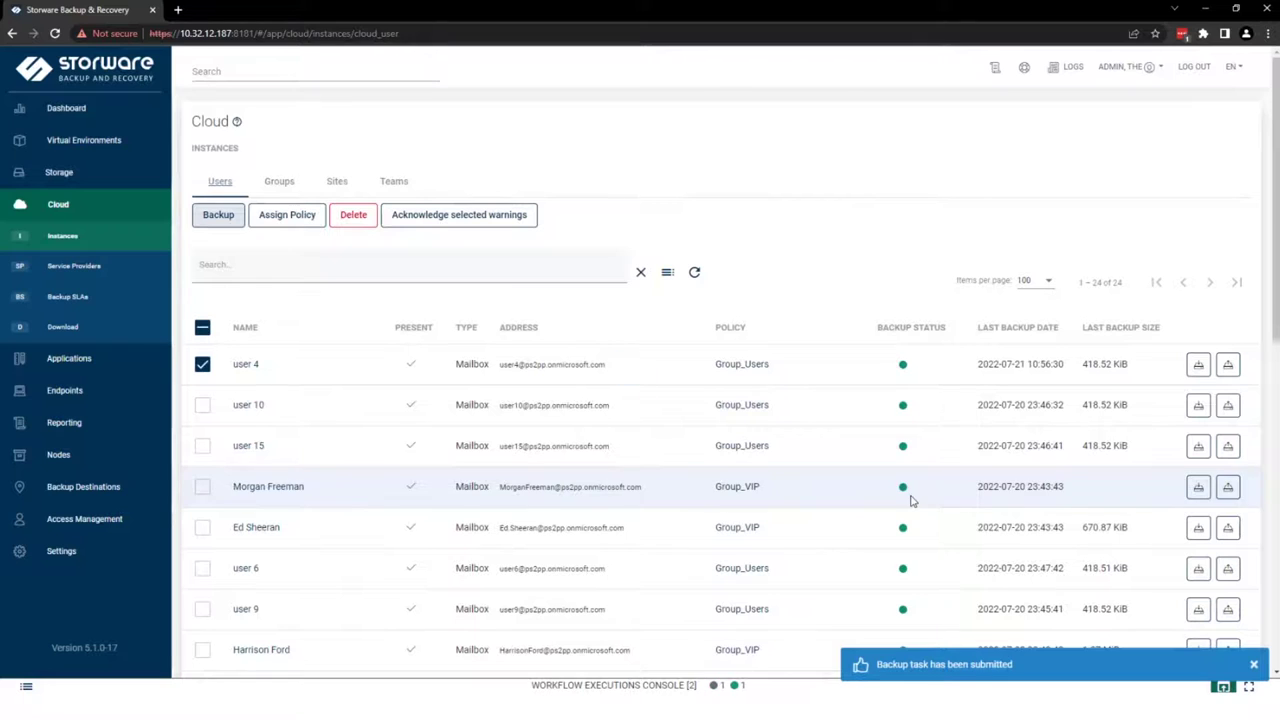
- Follow user 4's queued backup in the Workflow Executions Console, then open user 4's details
{"action": "left_click", "coordinate": [799, 687]}
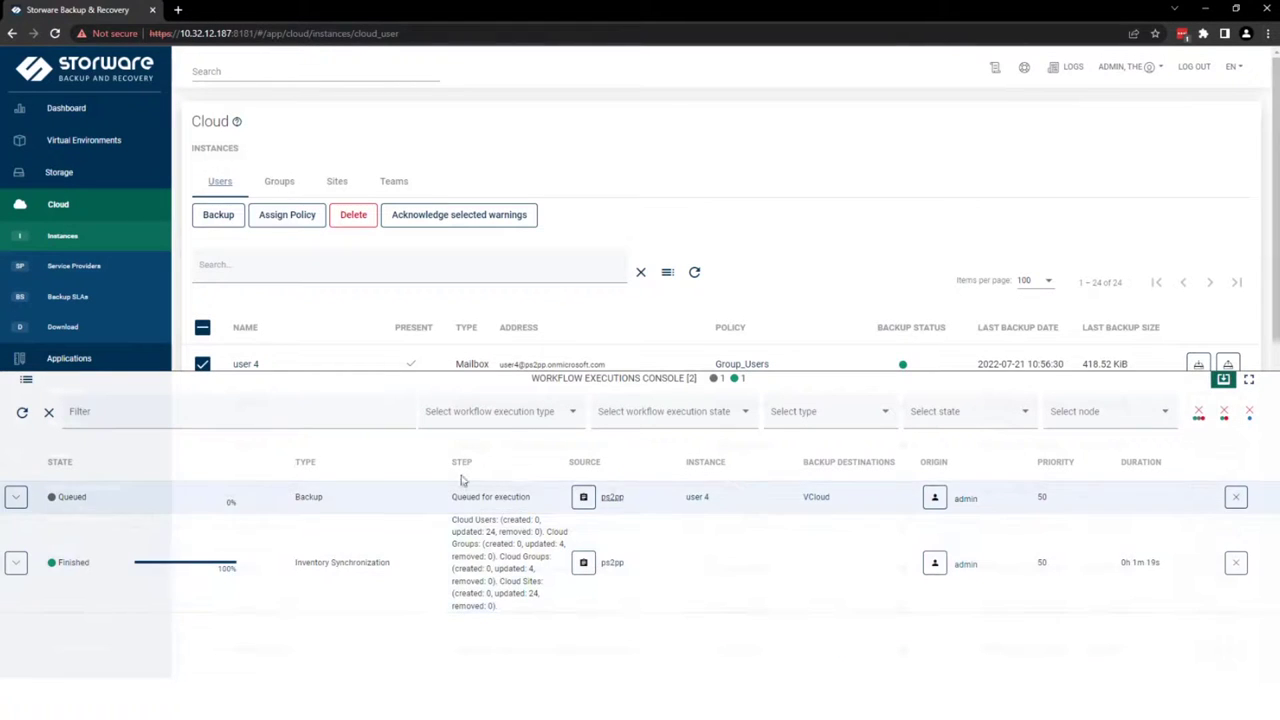
{"action": "left_click", "coordinate": [24, 501]}
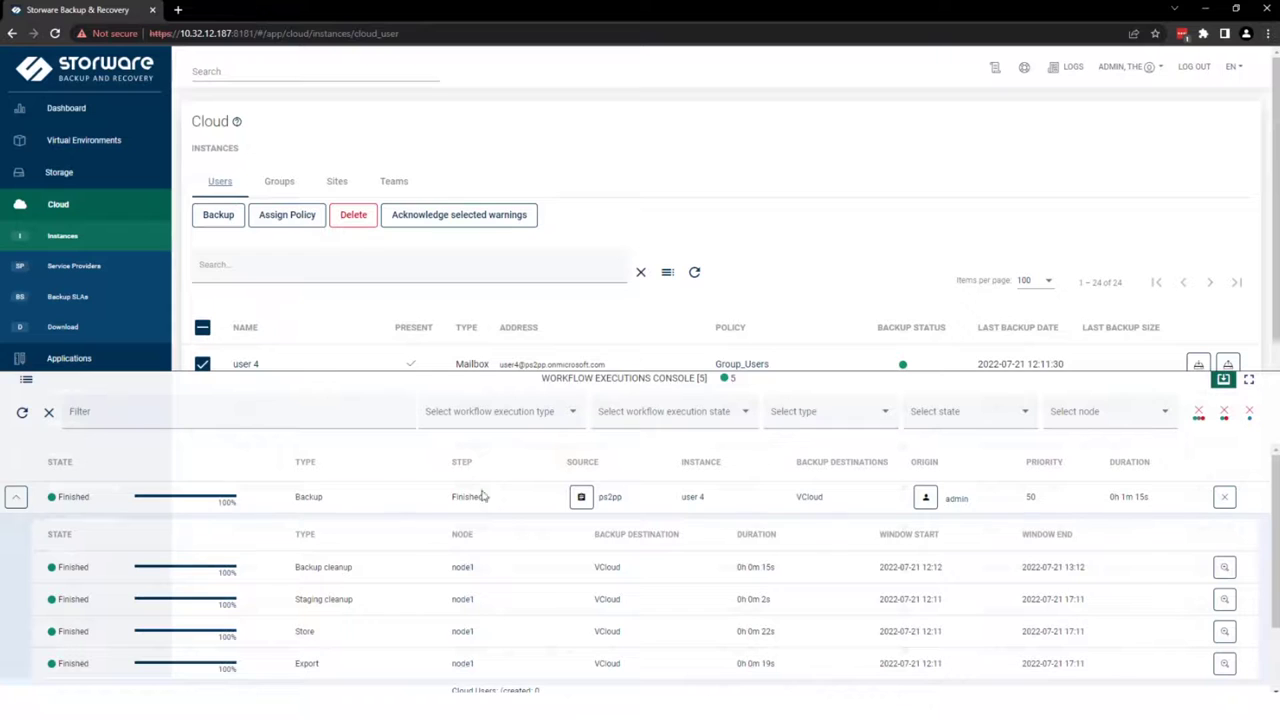
{"action": "left_click", "coordinate": [907, 389]}
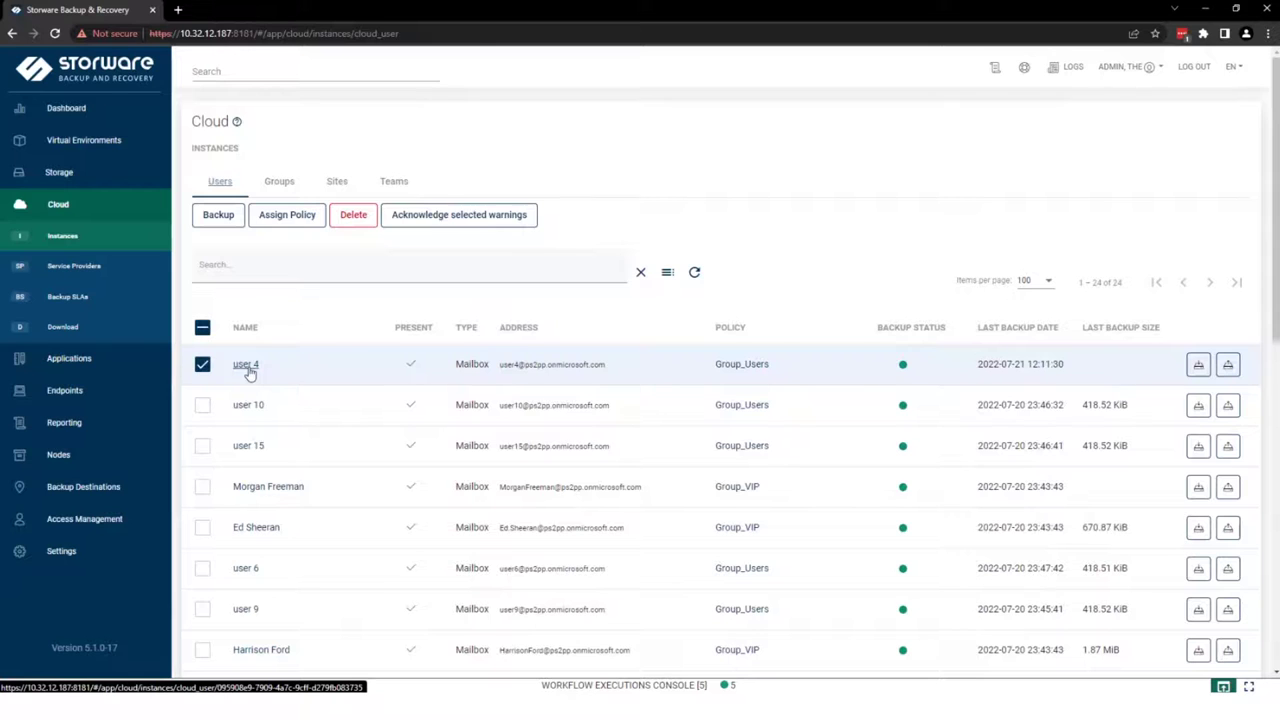
{"action": "left_click", "coordinate": [246, 365]}
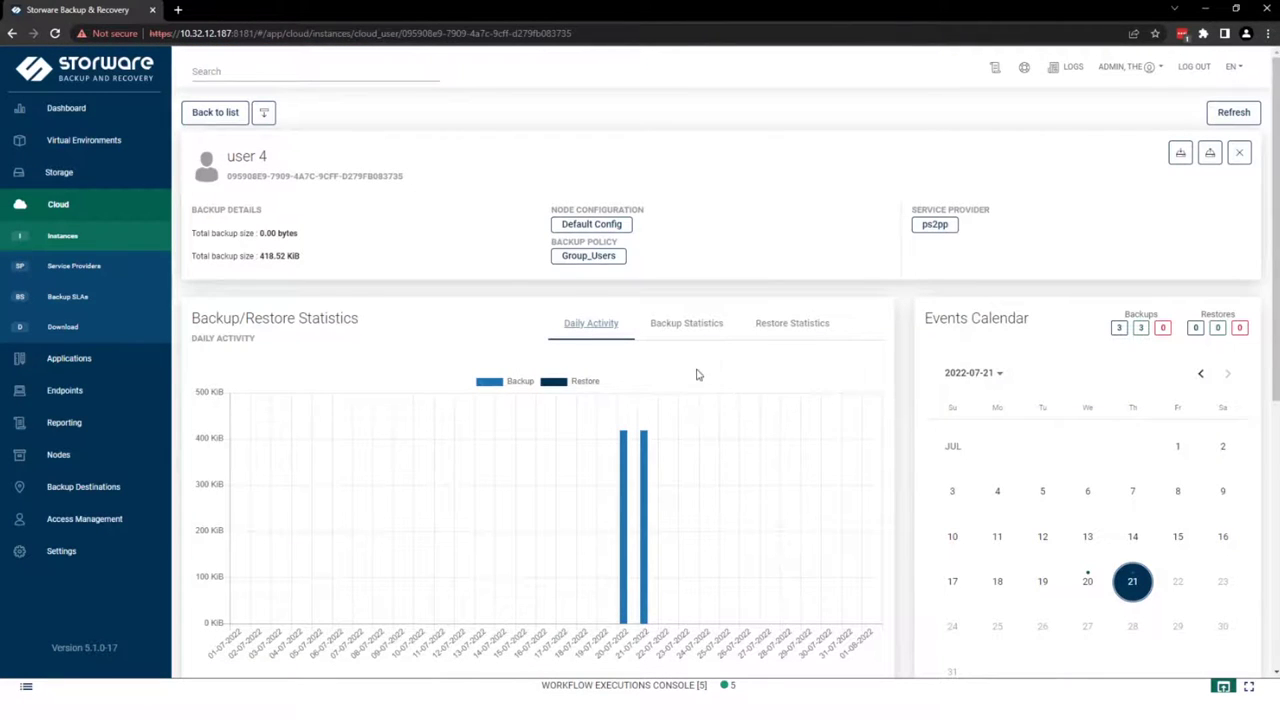
- Chart user 4's backup size, backup time and transfer rate, then review its backup history
{"action": "left_click", "coordinate": [707, 335]}
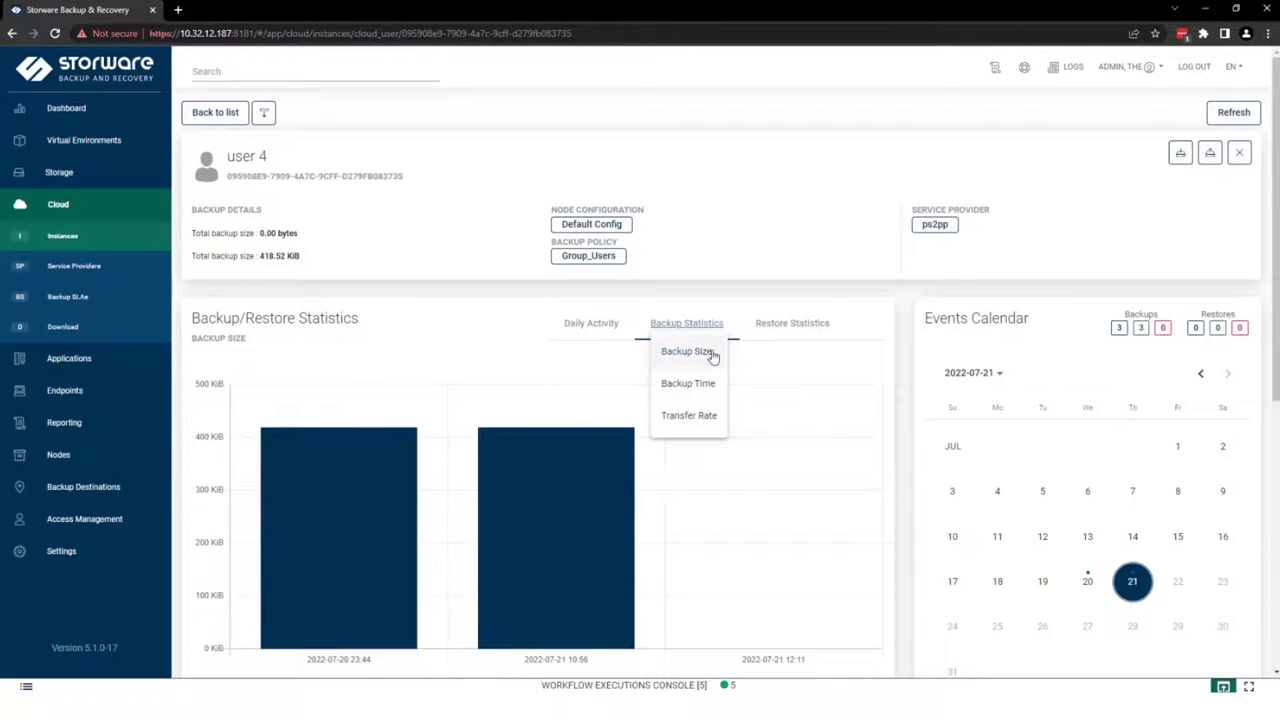
{"action": "left_click", "coordinate": [708, 384]}
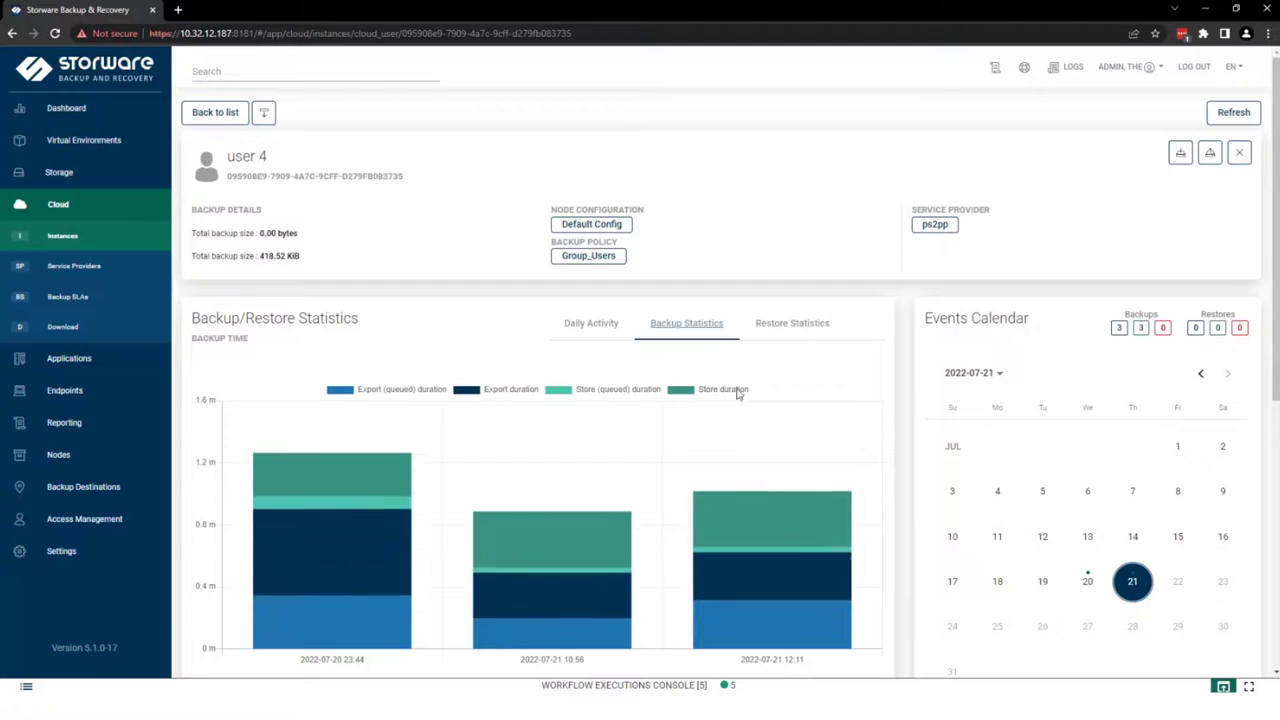
{"action": "left_click", "coordinate": [697, 326]}
{"action": "left_click", "coordinate": [707, 418]}
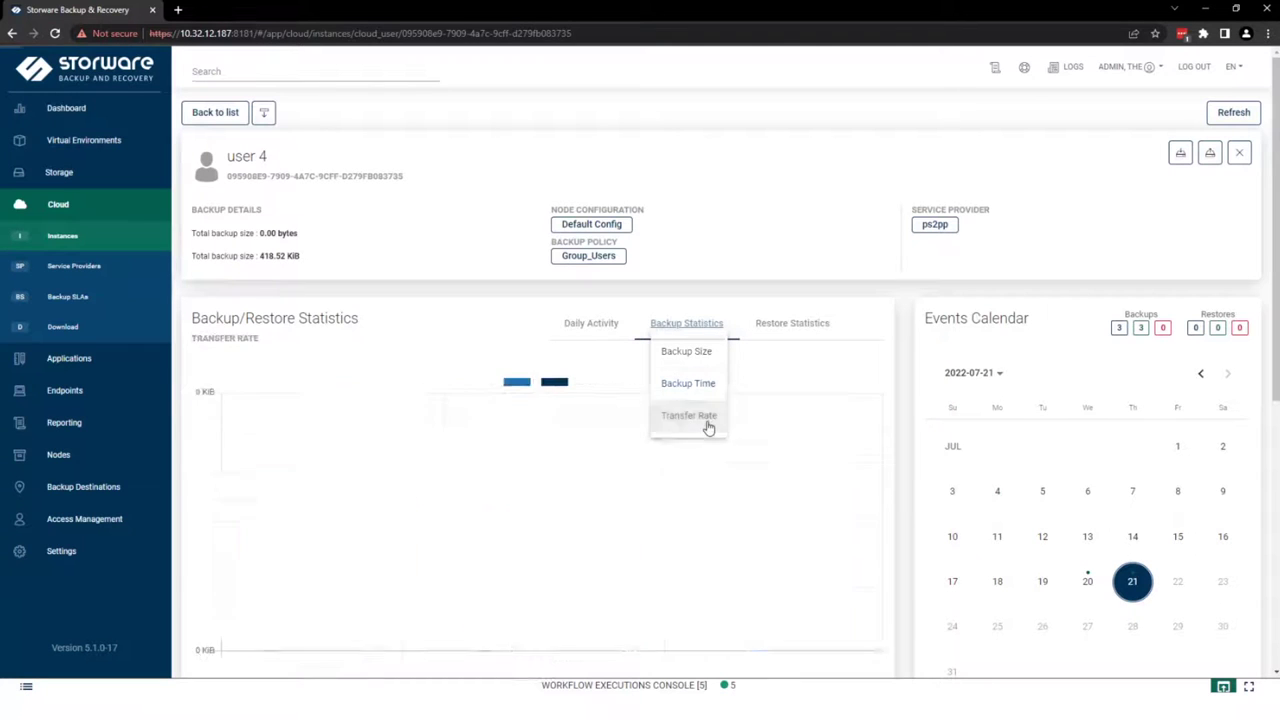
{"action": "scroll", "coordinate": [770, 358], "scroll_direction": "down", "scroll_amount": 1}
{"action": "scroll", "coordinate": [770, 358], "scroll_direction": "down", "scroll_amount": 4}
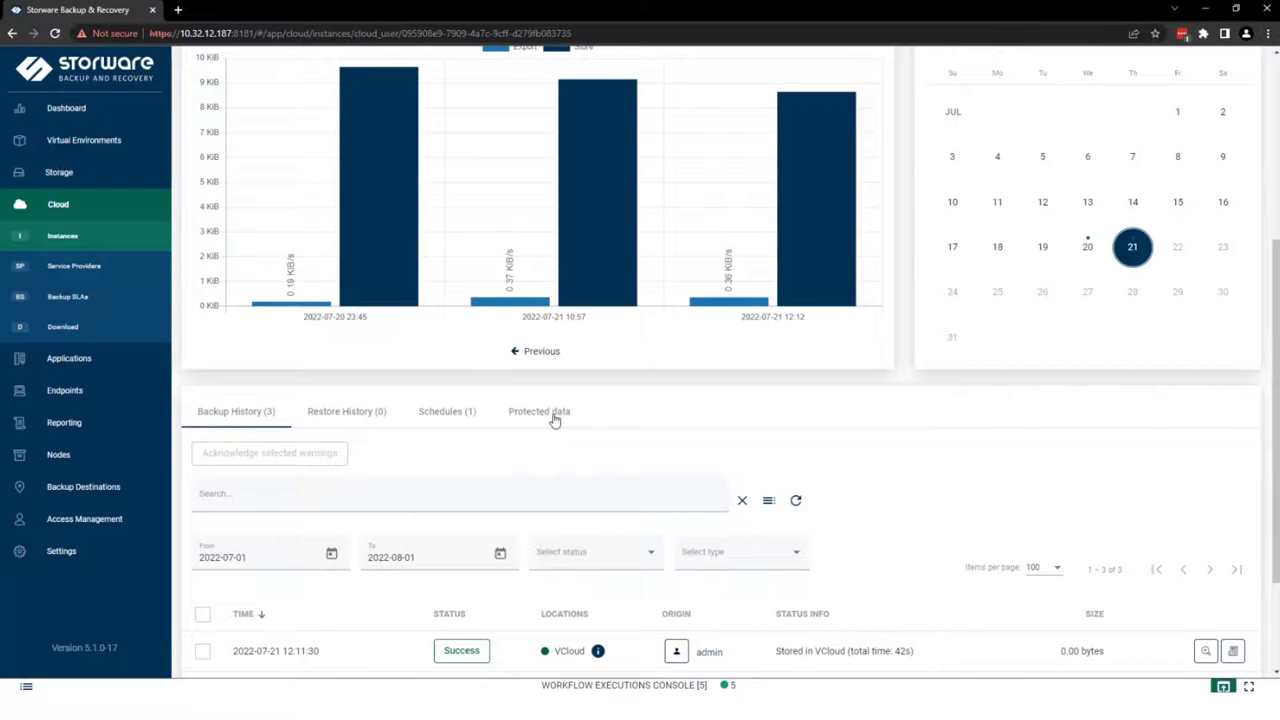
{"action": "left_click", "coordinate": [555, 420]}
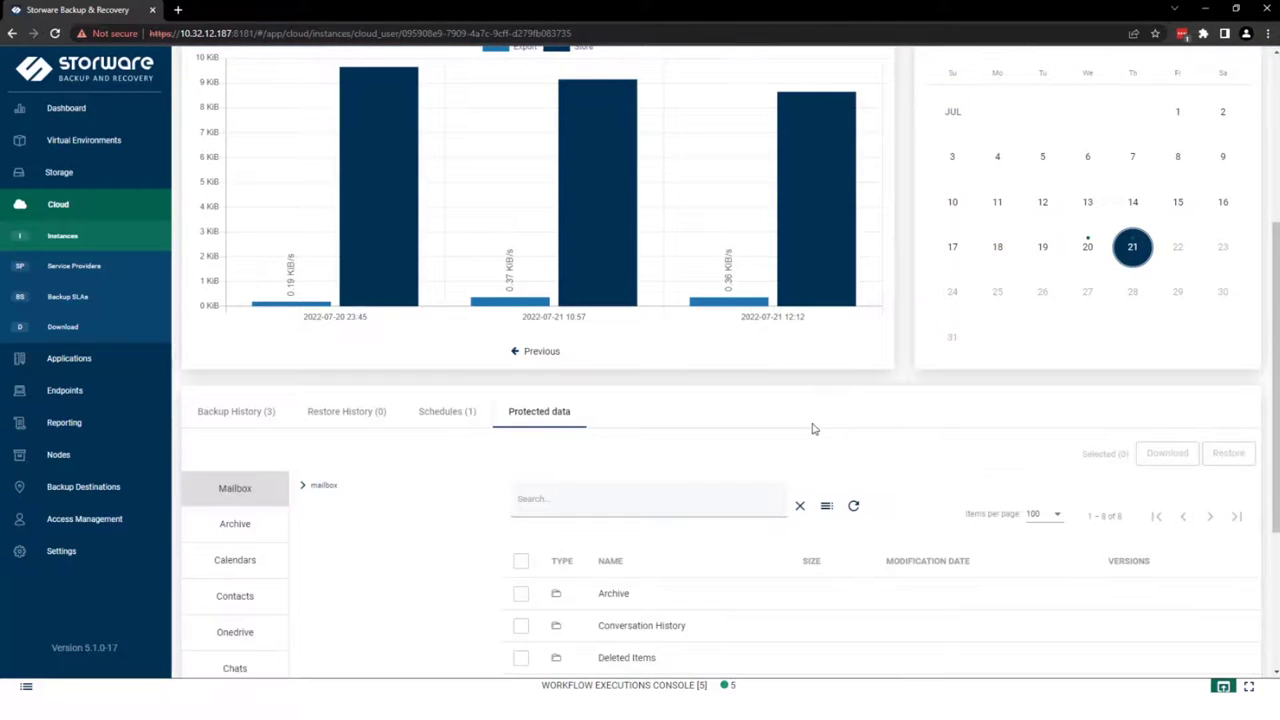
- Select the 'You've joined the Users group' email in user 4's backed-up Inbox
{"action": "scroll", "coordinate": [812, 428], "scroll_direction": "down", "scroll_amount": 2}
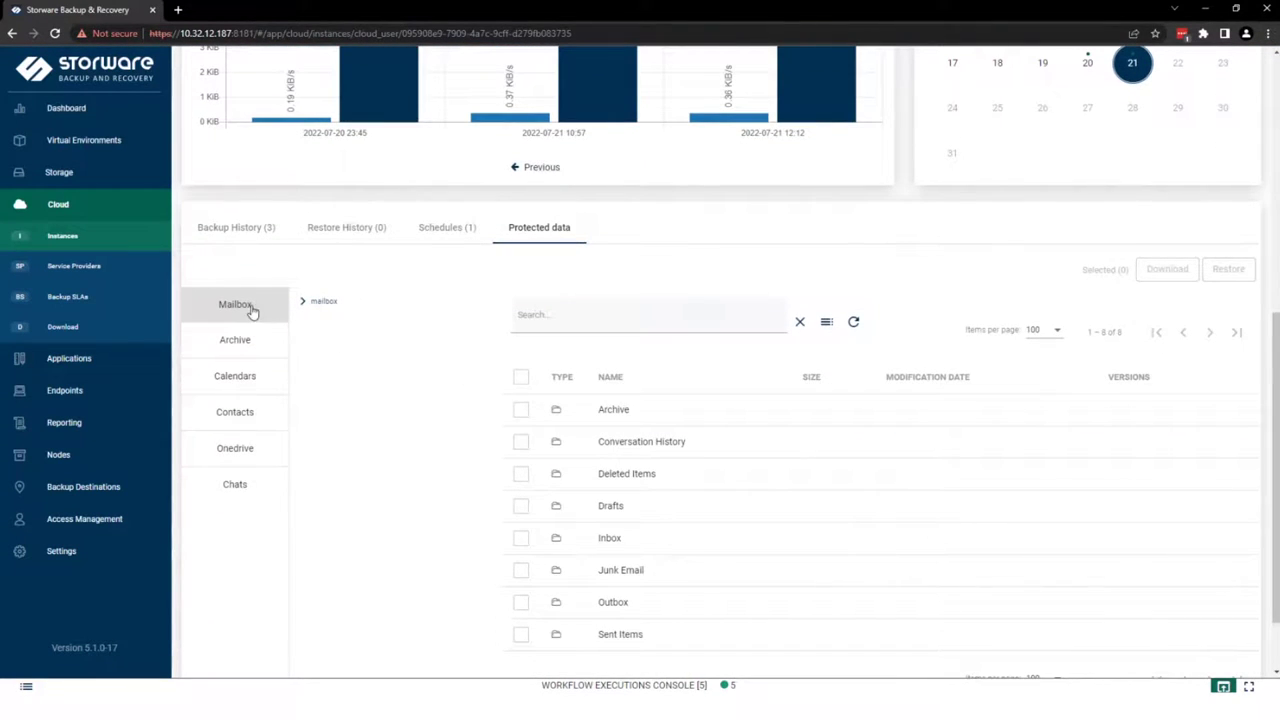
{"action": "left_click", "coordinate": [302, 302]}
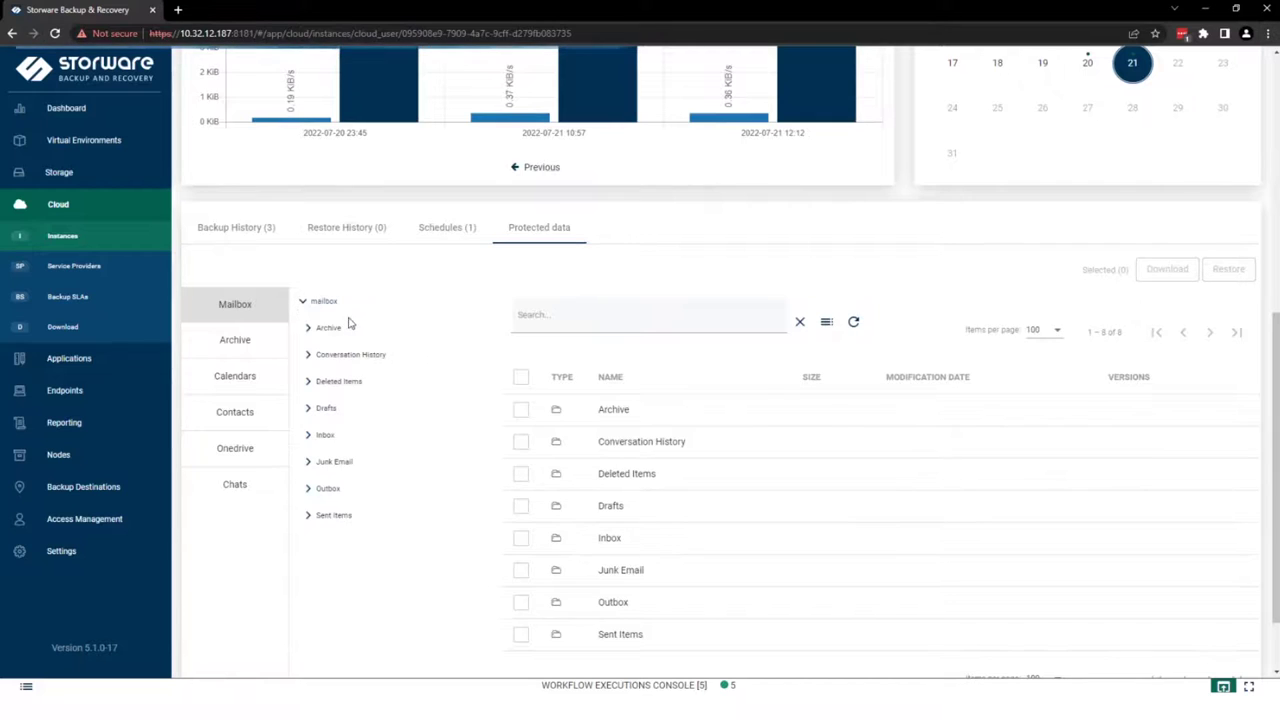
{"action": "left_click", "coordinate": [327, 436]}
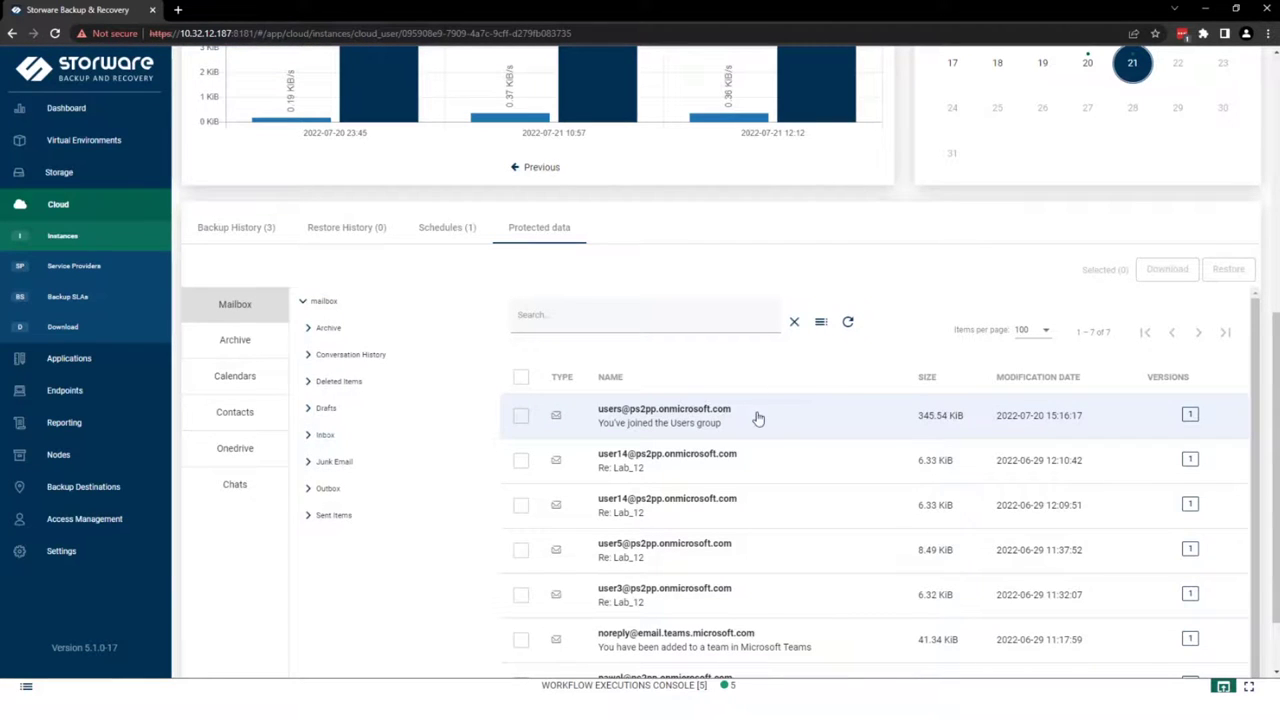
{"action": "left_click", "coordinate": [520, 416]}
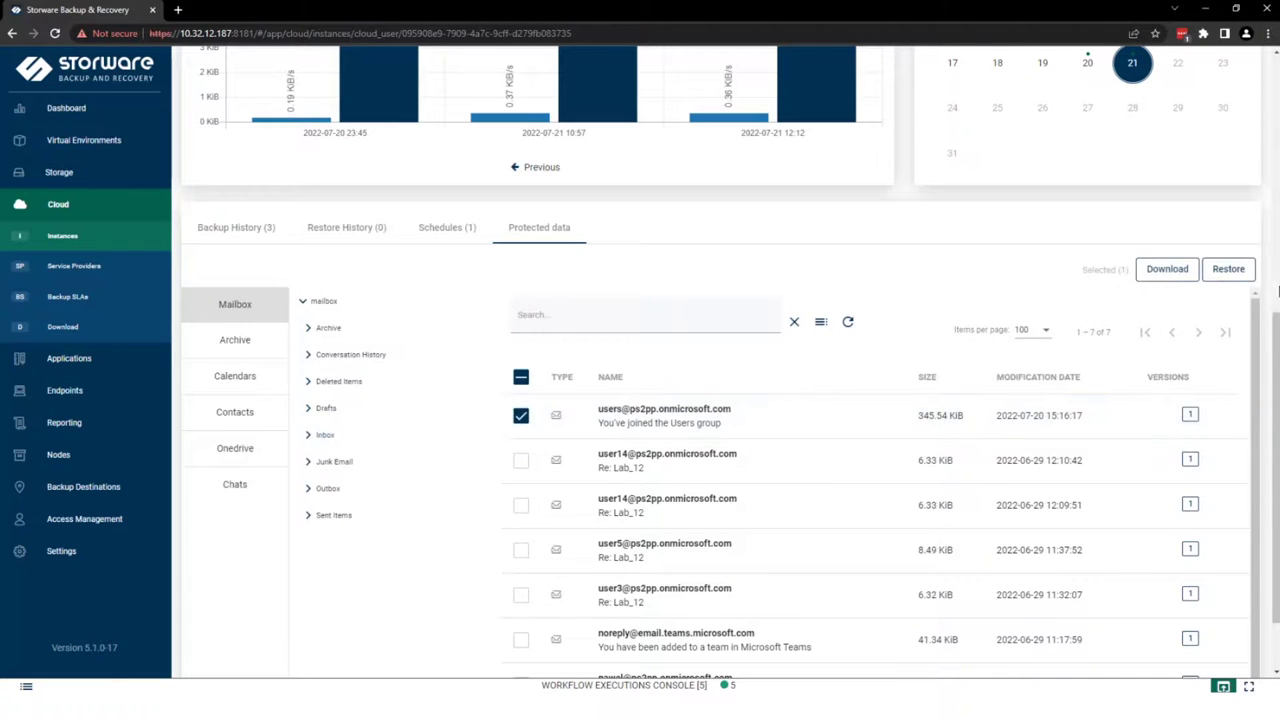
- Cancel the email's download and start a restore of it instead
{"action": "left_click", "coordinate": [1168, 275]}
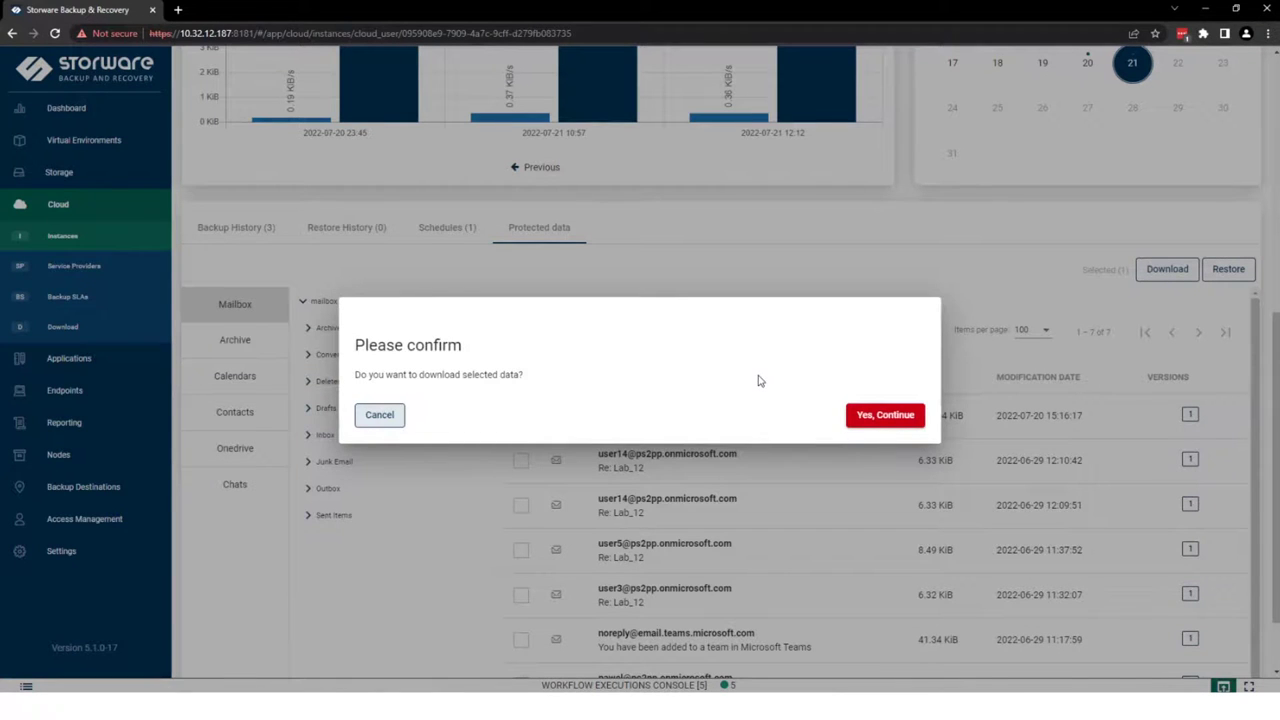
{"action": "left_click", "coordinate": [382, 416]}
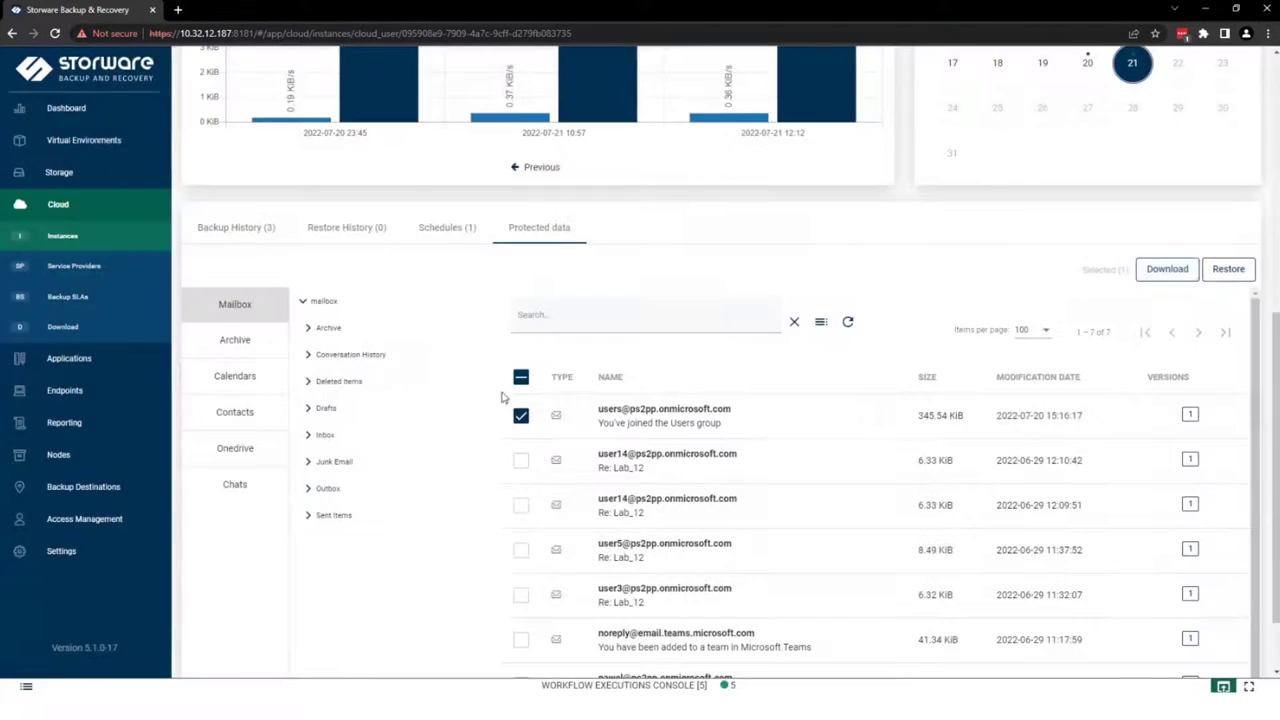
{"action": "left_click", "coordinate": [1230, 272]}
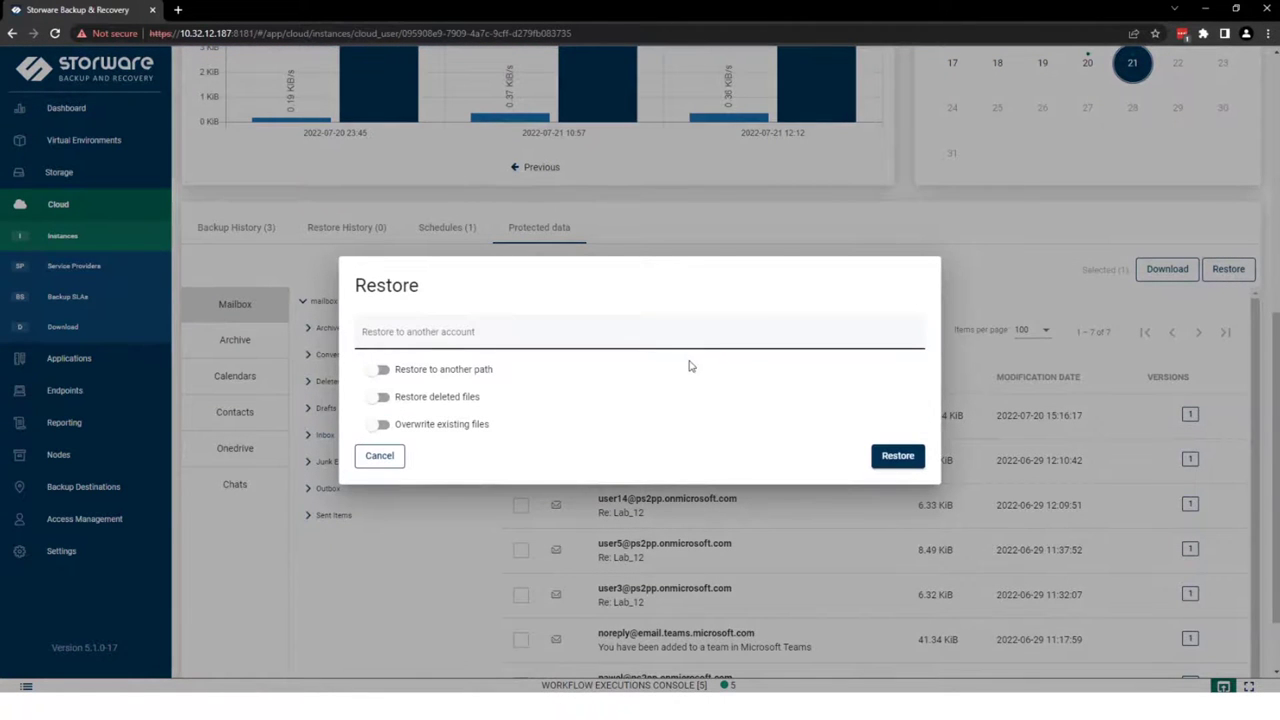
- Leave the restore target account empty, closing the account list without a choice
{"action": "left_click", "coordinate": [691, 374]}
{"action": "left_click", "coordinate": [685, 339]}
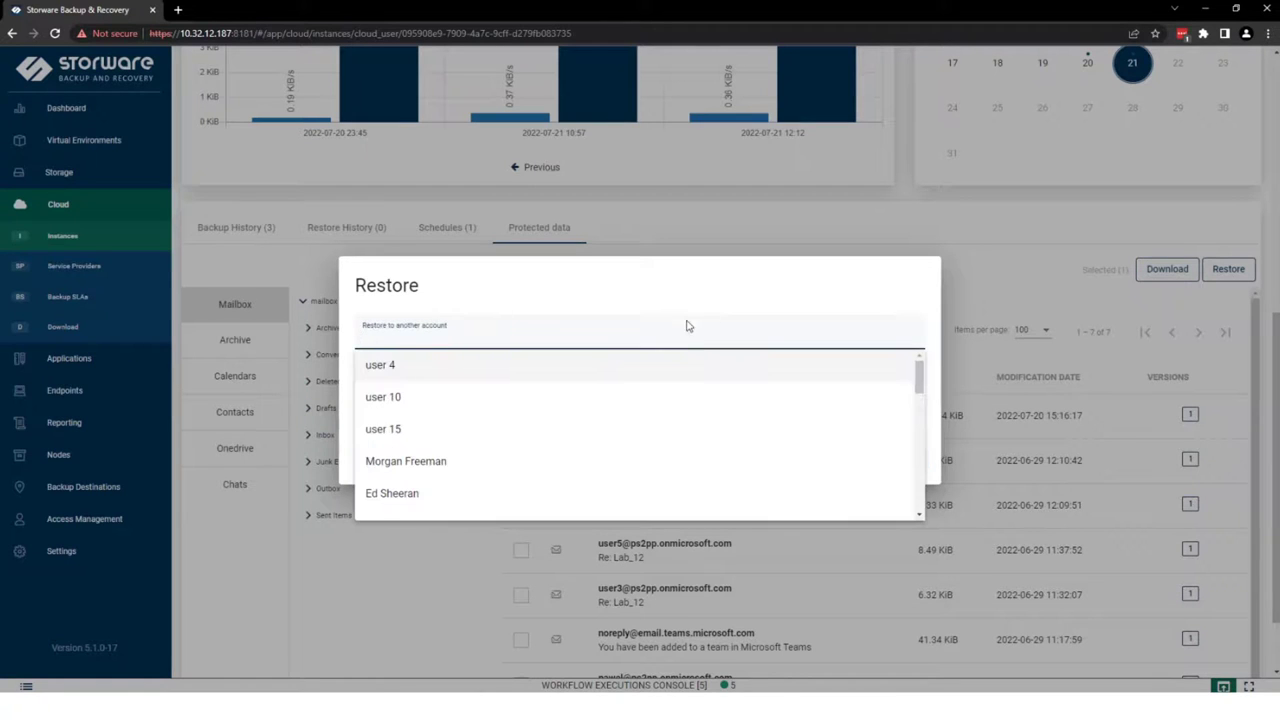
{"action": "left_click", "coordinate": [655, 331]}
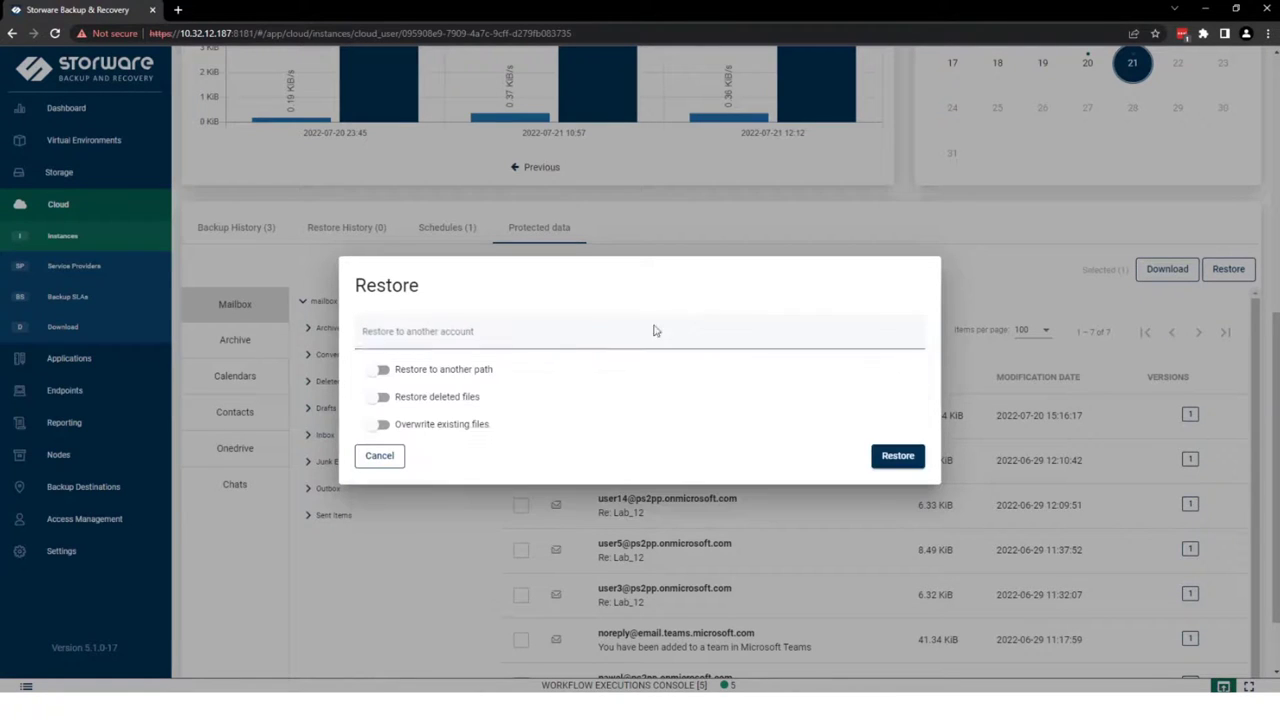
{"action": "left_click", "coordinate": [555, 335]}
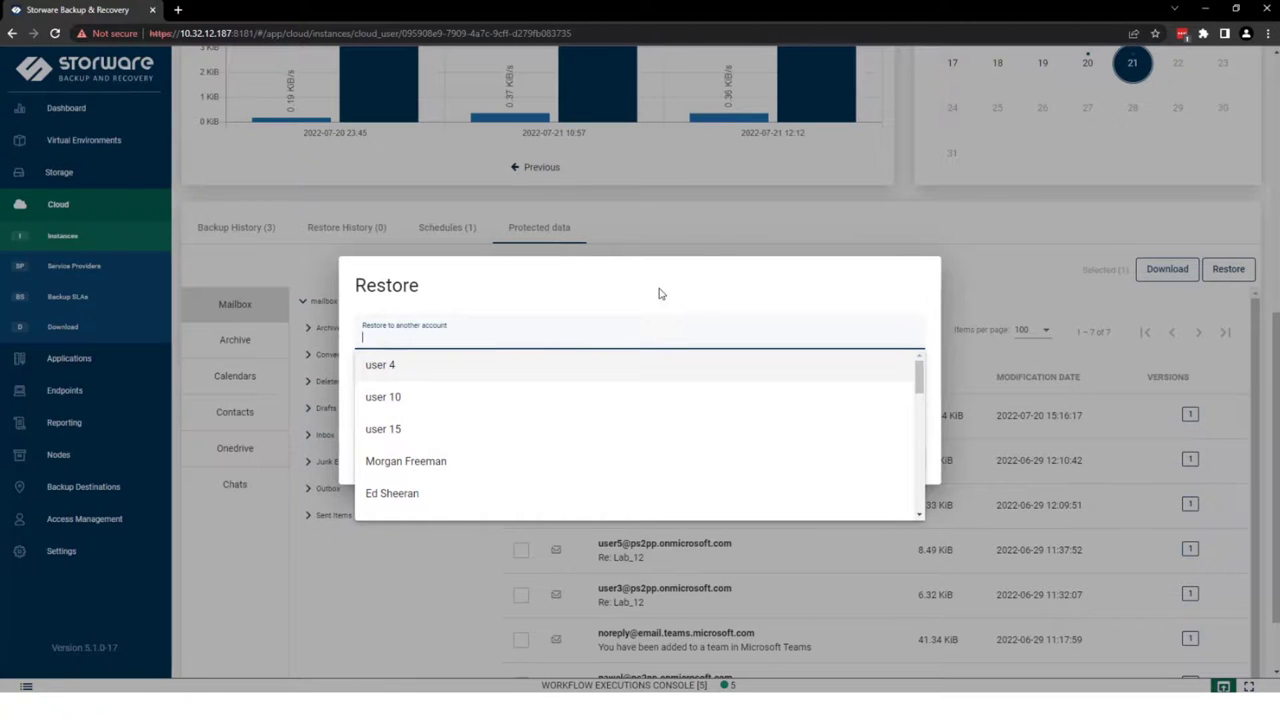
{"action": "left_click", "coordinate": [617, 280]}
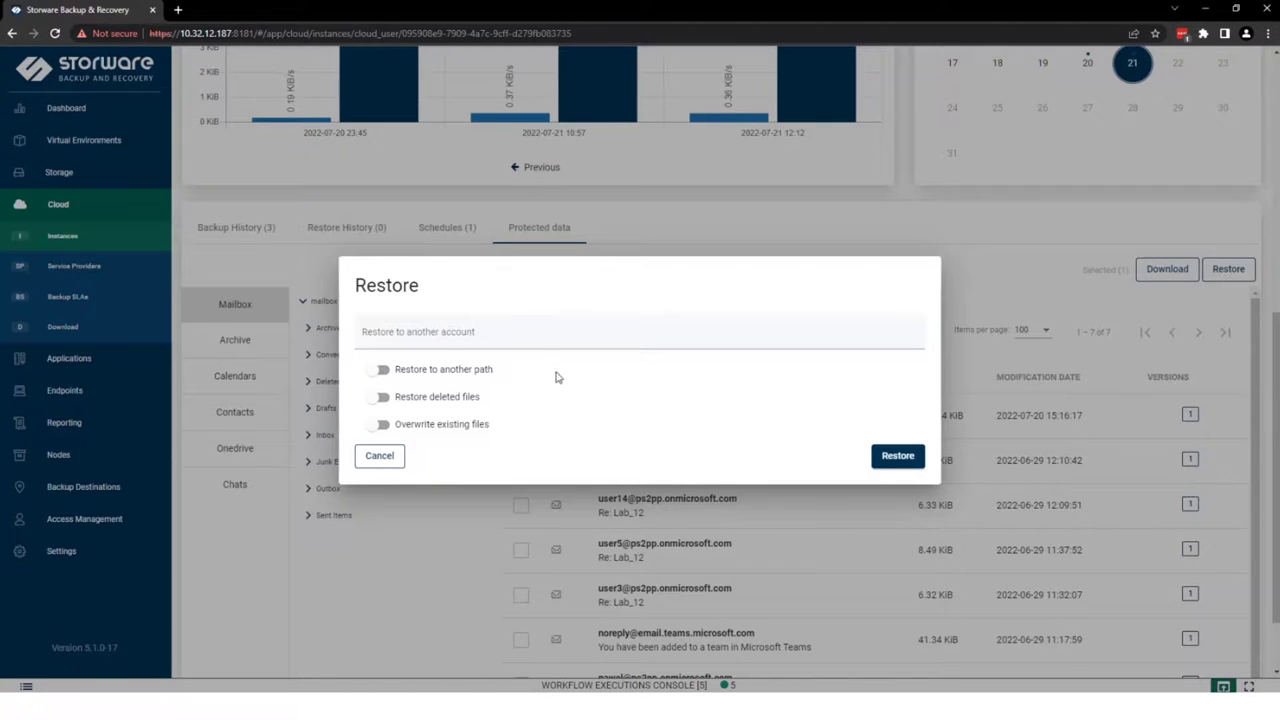
- Keep restore-to-path, deleted-files and overwrite options off and submit the restore
{"action": "left_click", "coordinate": [477, 369]}
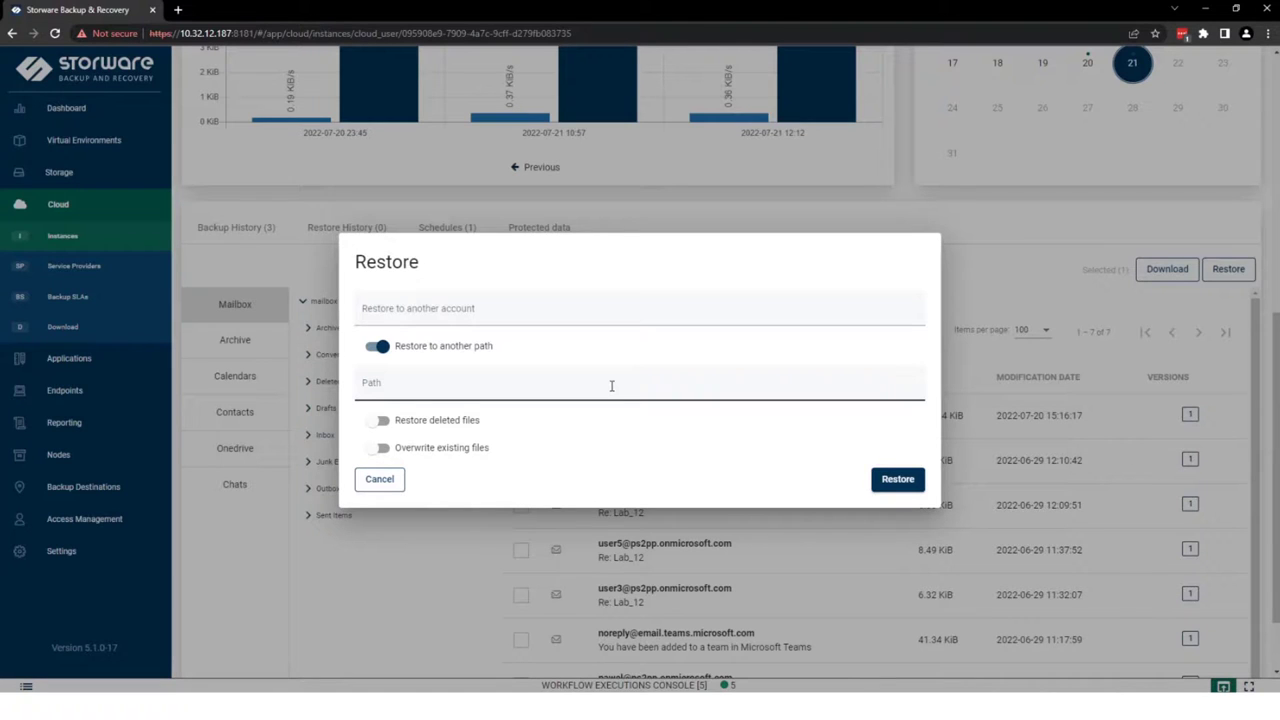
{"action": "left_click", "coordinate": [379, 346]}
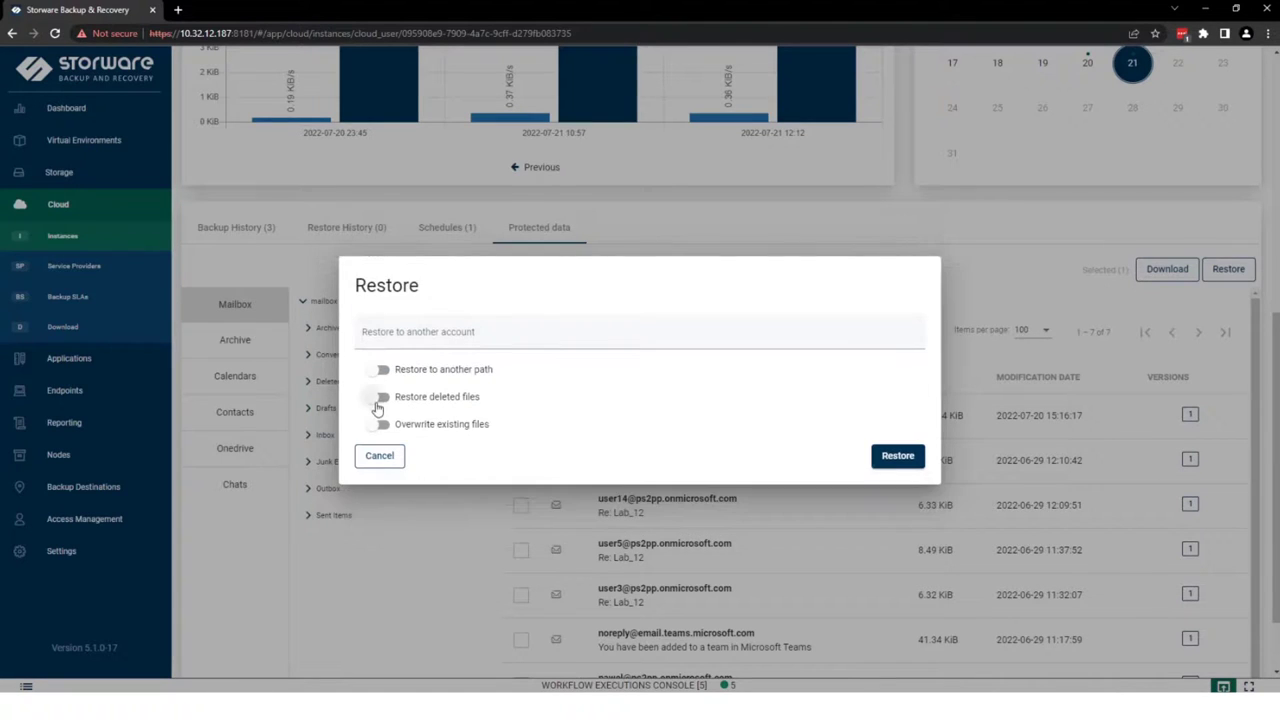
{"action": "left_click", "coordinate": [377, 405]}
{"action": "left_click", "coordinate": [384, 397]}
{"action": "left_click", "coordinate": [462, 434]}
{"action": "left_click", "coordinate": [468, 434]}
{"action": "left_click", "coordinate": [899, 457]}
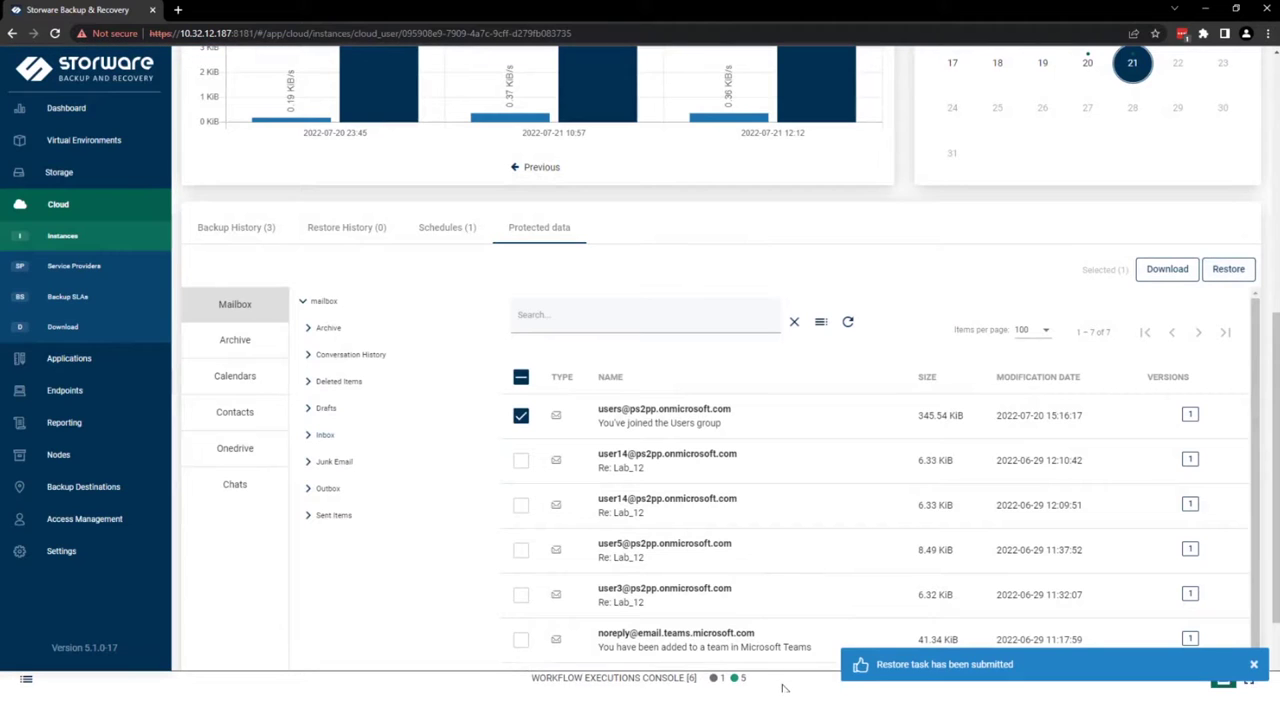
{"action": "left_click", "coordinate": [745, 686]}
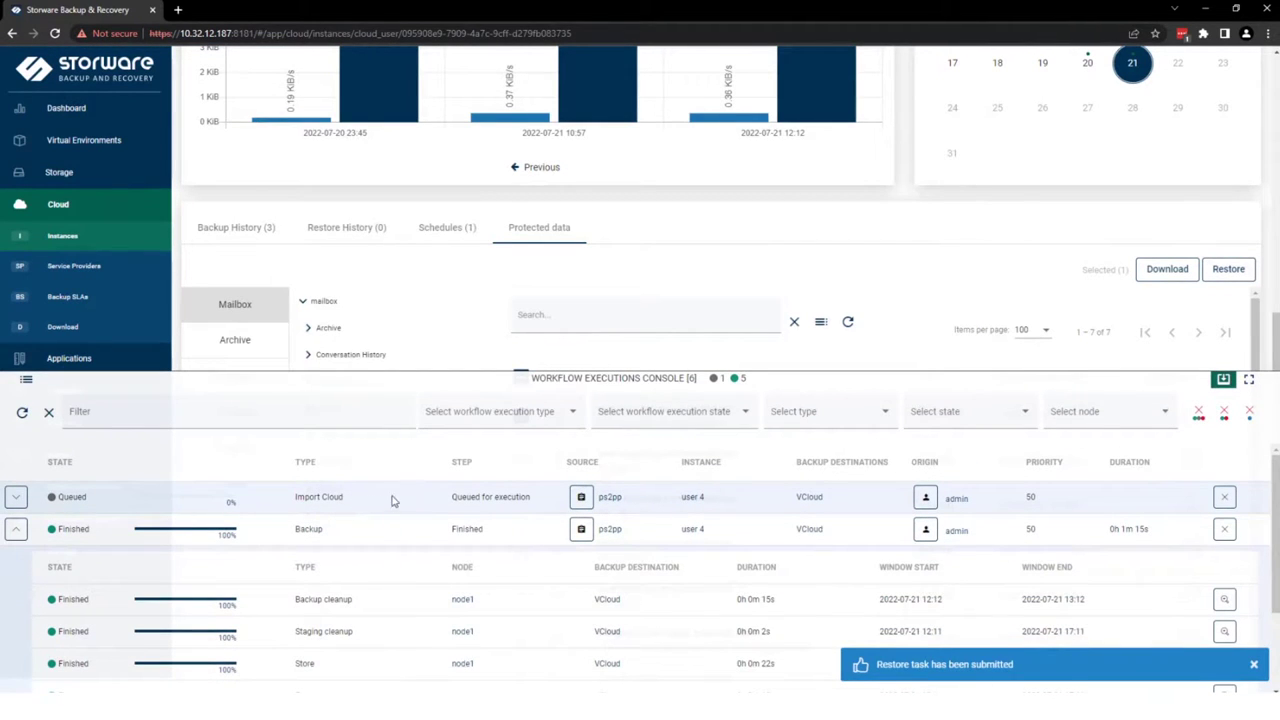
{"action": "left_click", "coordinate": [466, 391]}
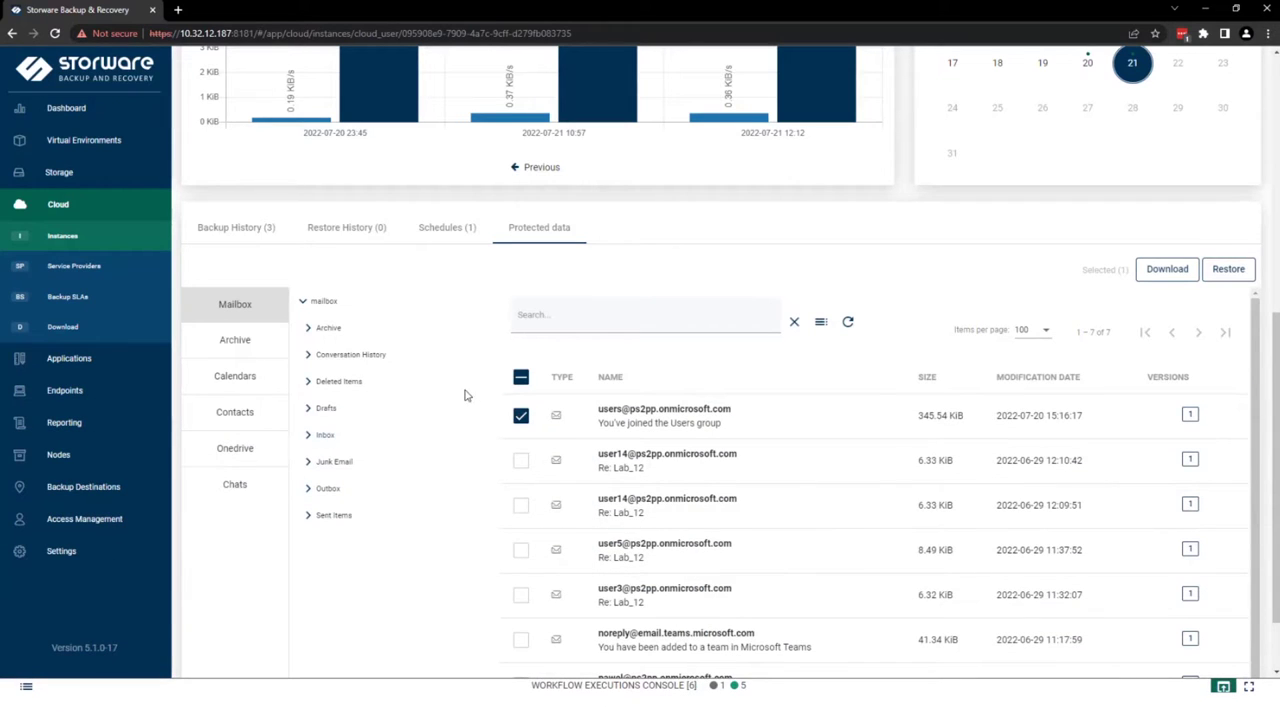
{"action": "left_click", "coordinate": [115, 305]}
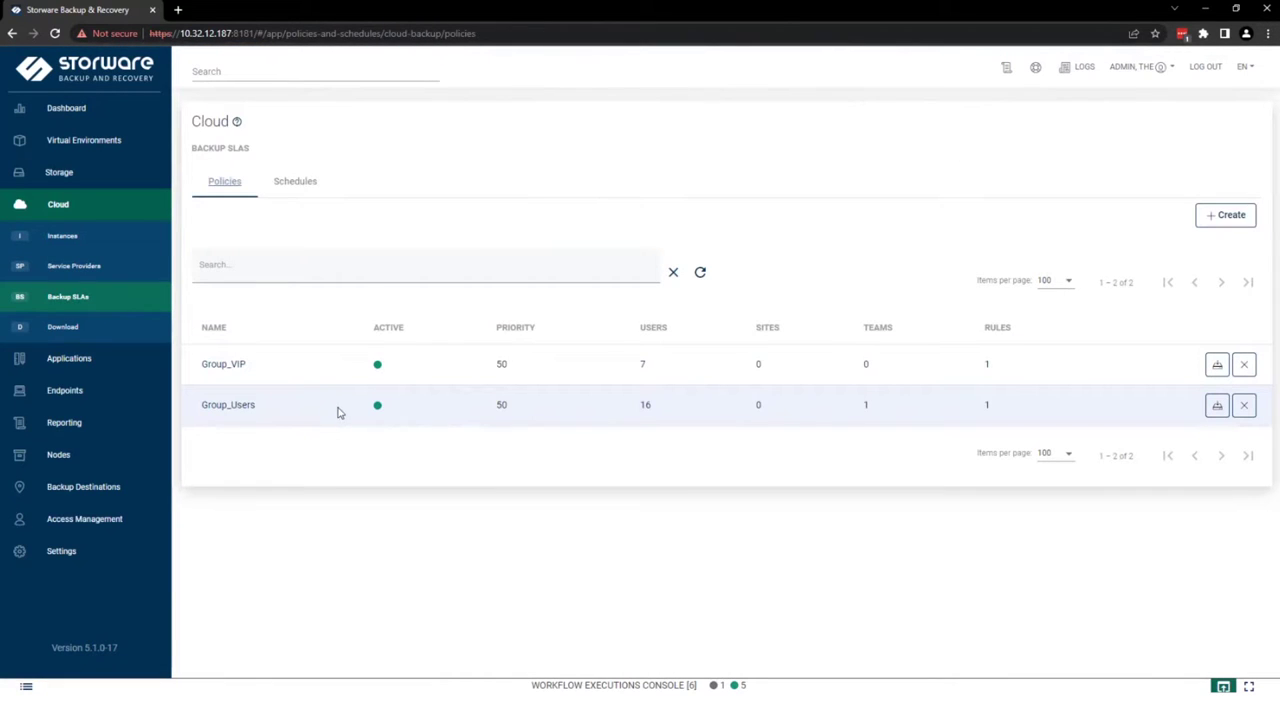
- Expand Group_Users' Features and confirm user 4's Import Cloud task finished
{"action": "left_click", "coordinate": [237, 415]}
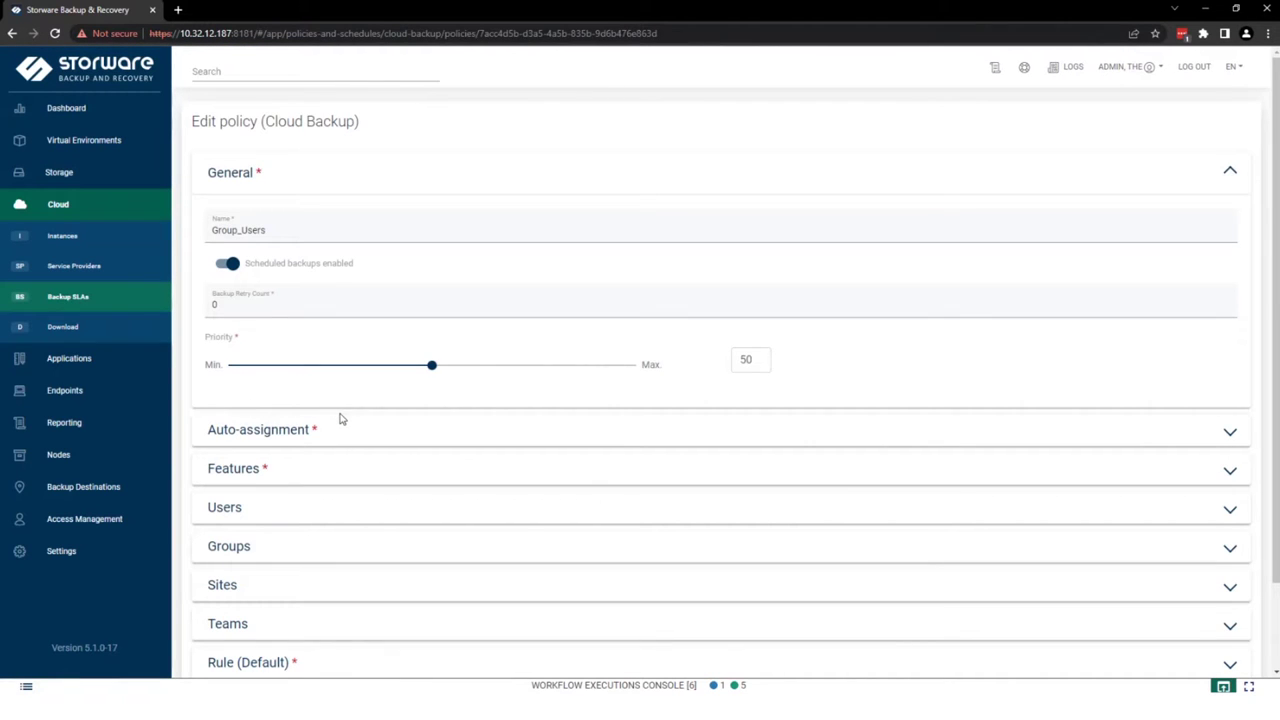
{"action": "left_click", "coordinate": [357, 473]}
{"action": "scroll", "coordinate": [597, 449], "scroll_direction": "down", "scroll_amount": 2}
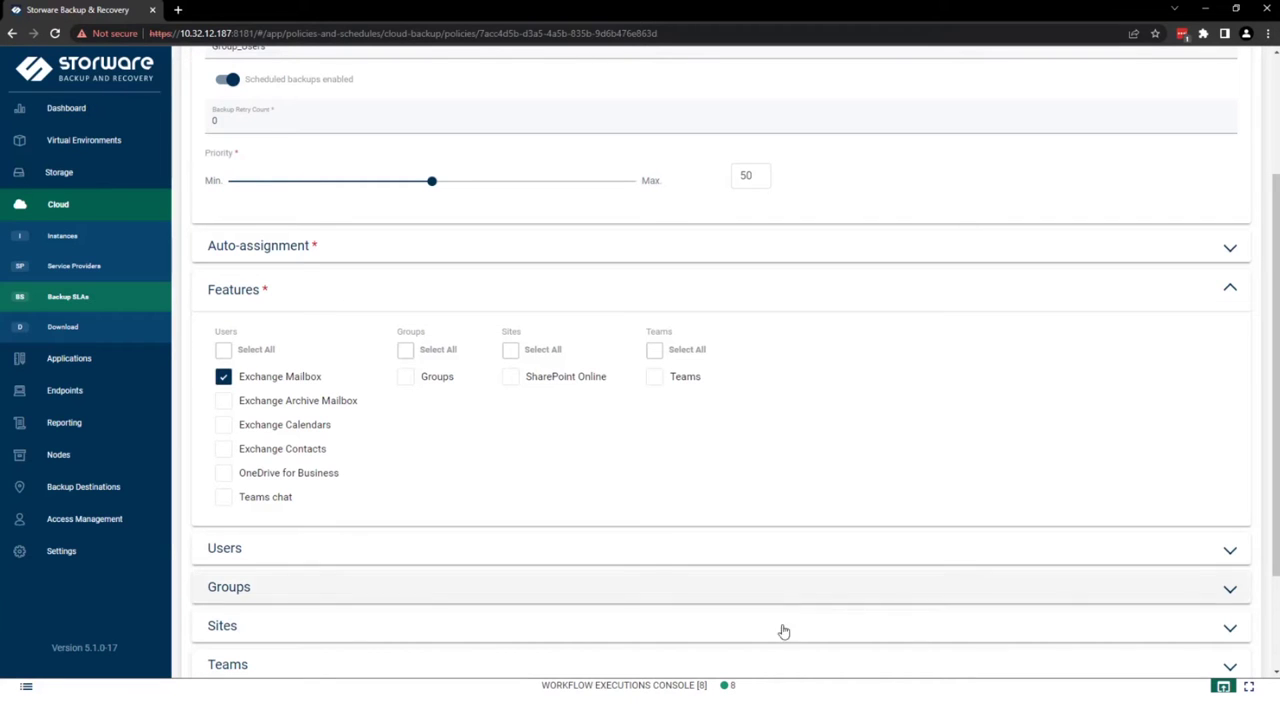
{"action": "left_click", "coordinate": [783, 688]}
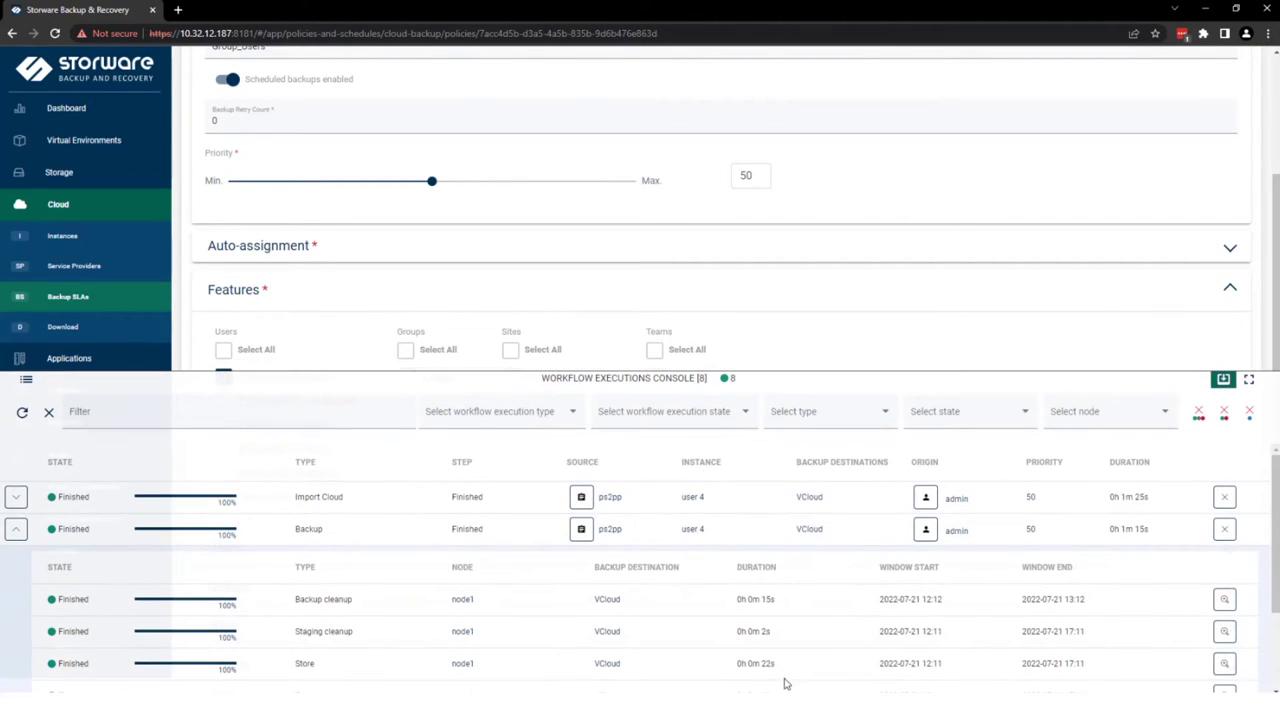